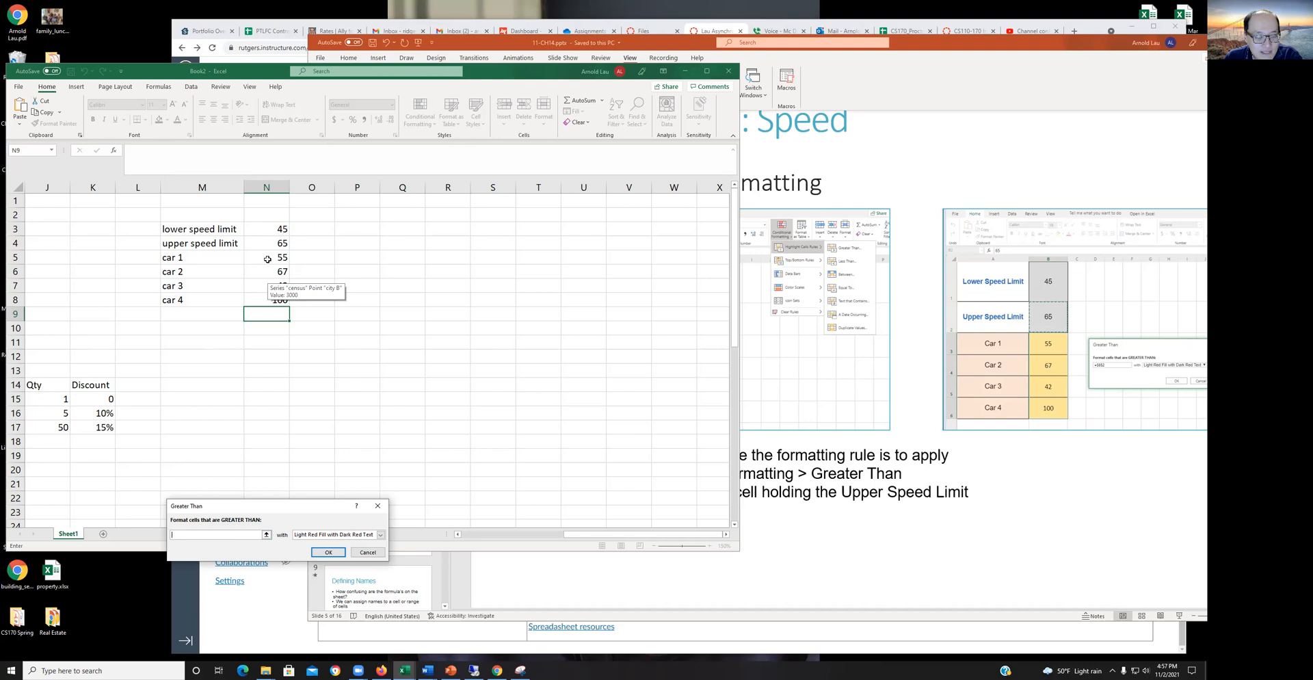
left_click_drag(269, 257, 266, 301)
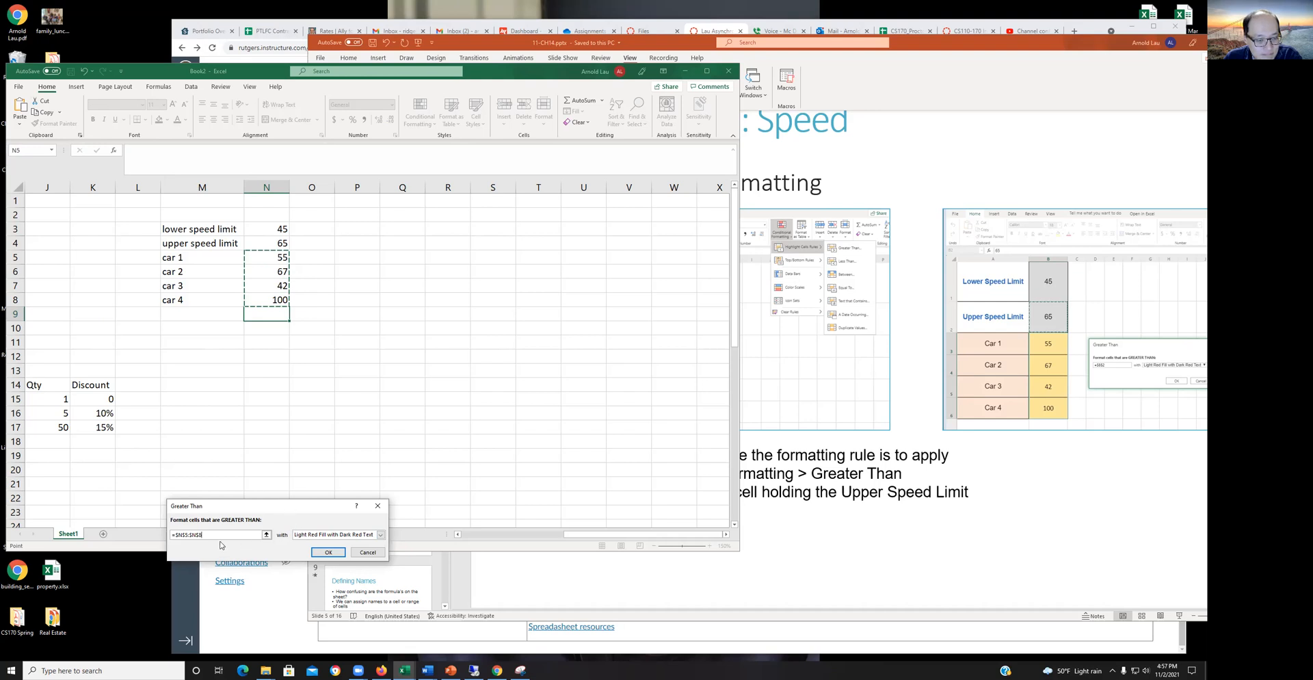
left_click(332, 553)
left_click(607, 364)
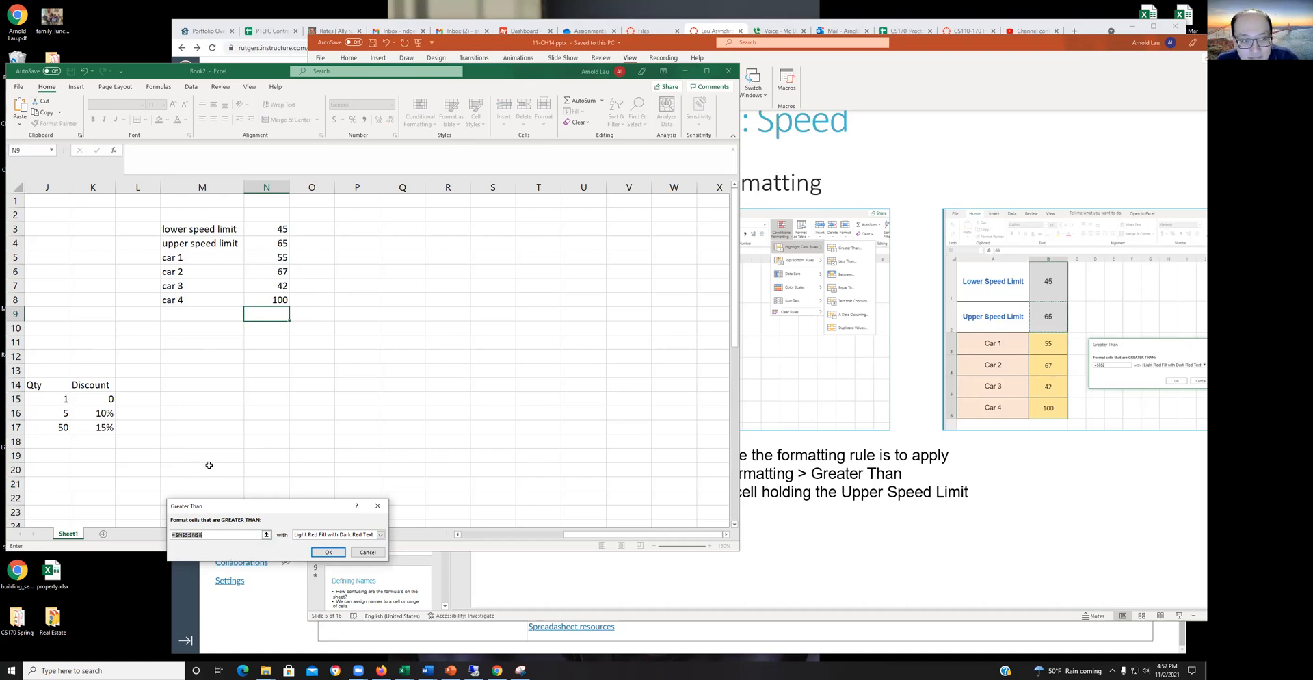
left_click(216, 533)
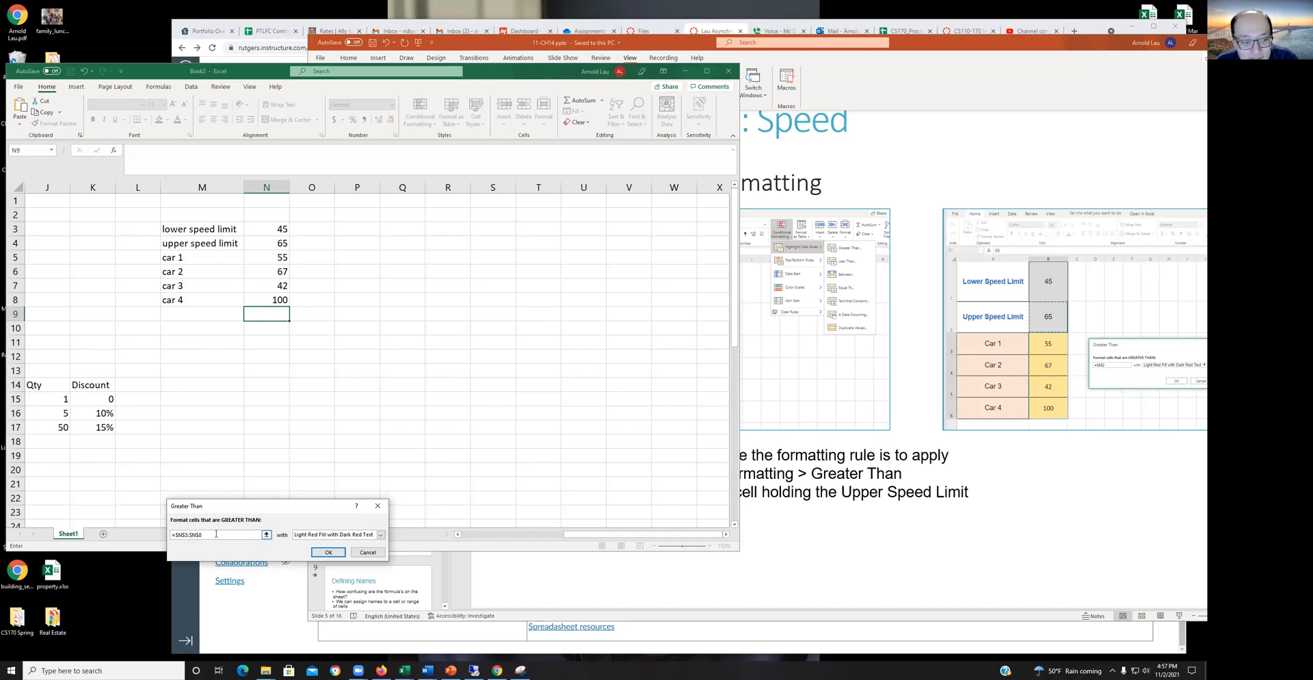
left_click(377, 505)
left_click(402, 412)
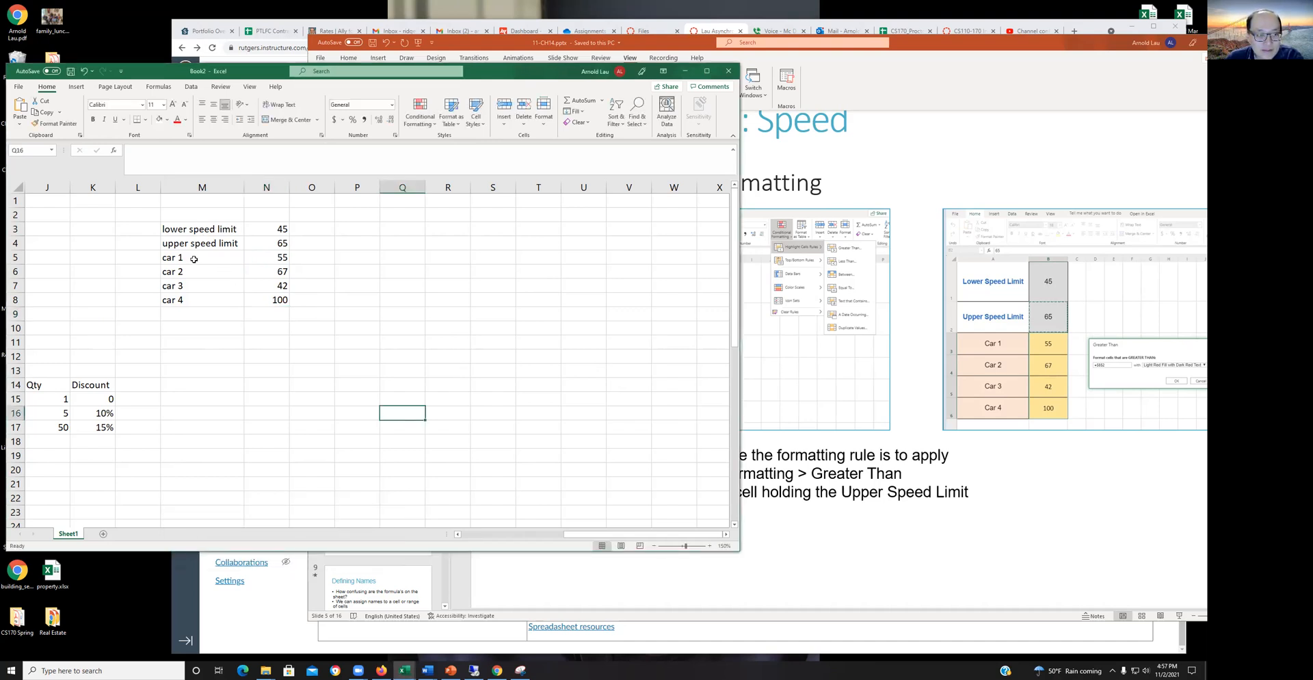
Step: Highlight car speeds in N5:N8 that are greater than the upper speed limit in N4, using light red fill with dark red text
left_click_drag(263, 262, 277, 303)
left_click(414, 110)
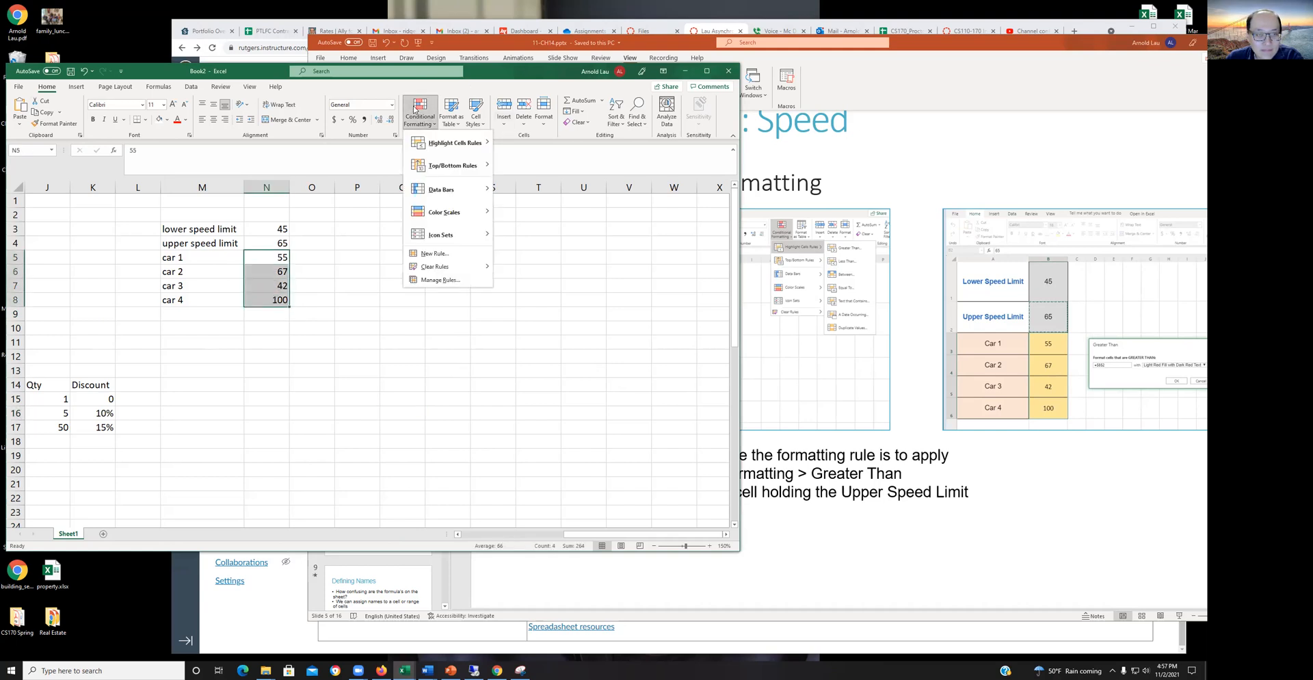
mouse_move(452, 142)
left_click(534, 144)
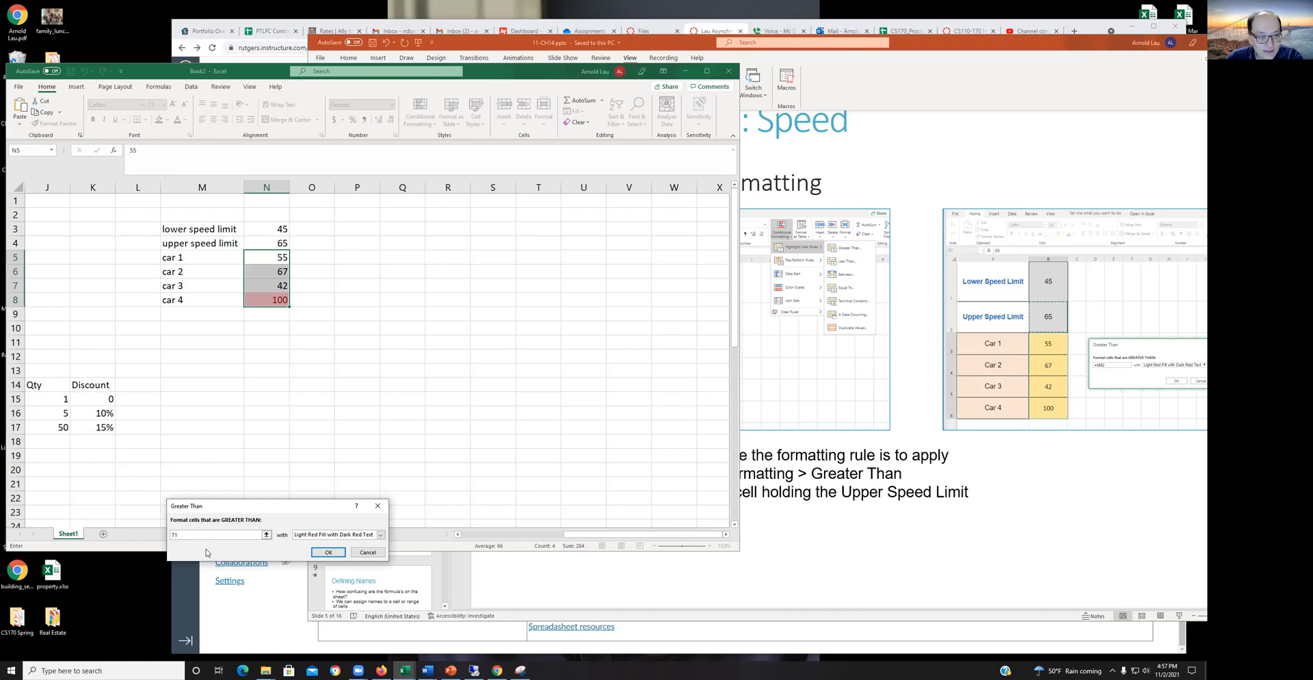
left_click(188, 537)
key("BackSpace")
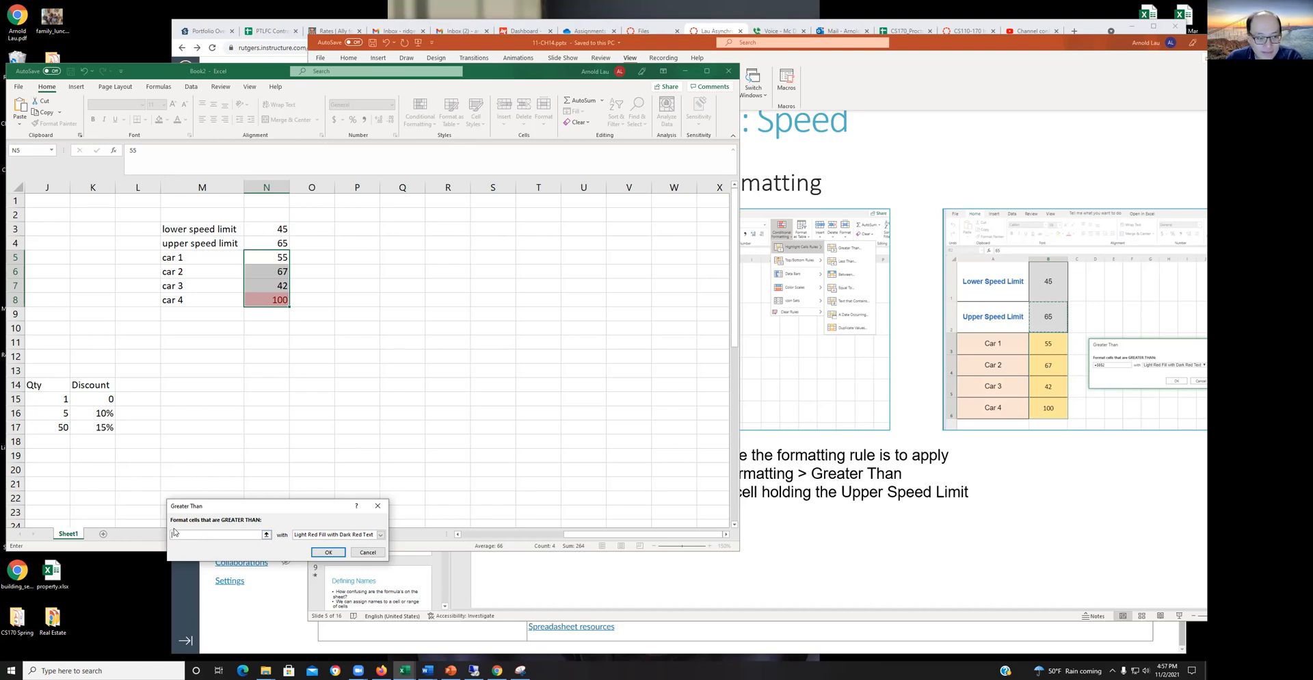
left_click(282, 243)
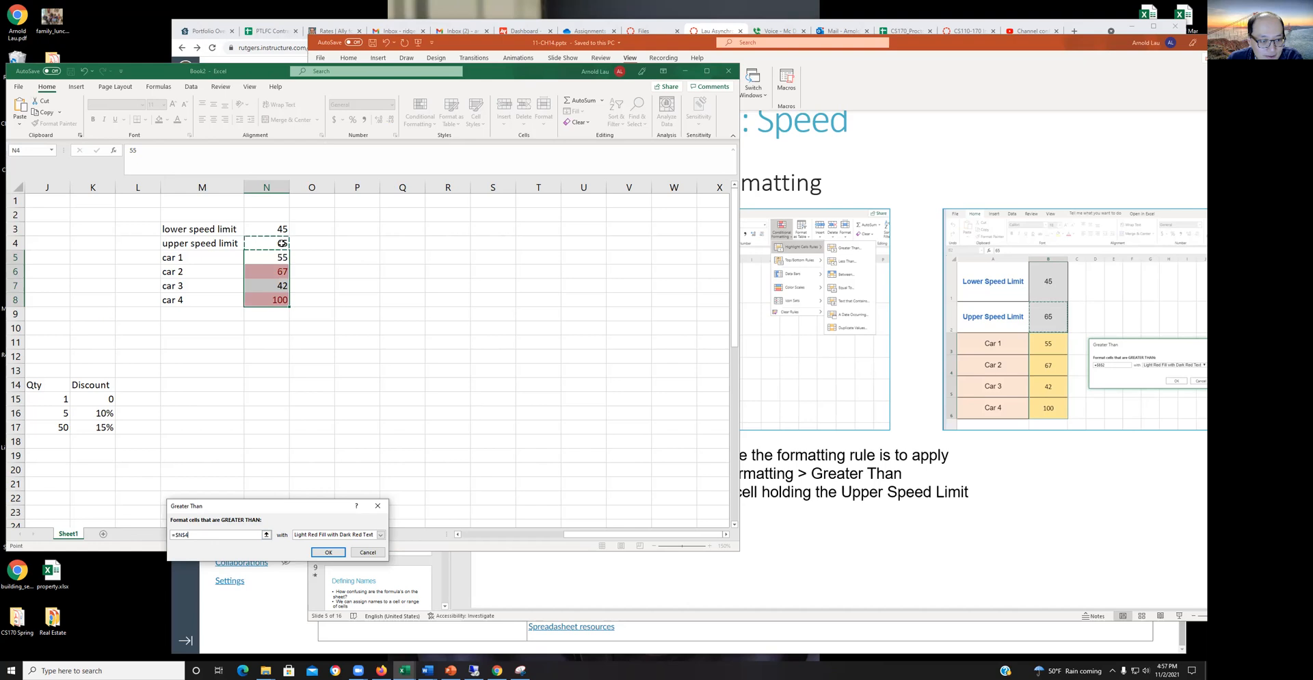
left_click(329, 553)
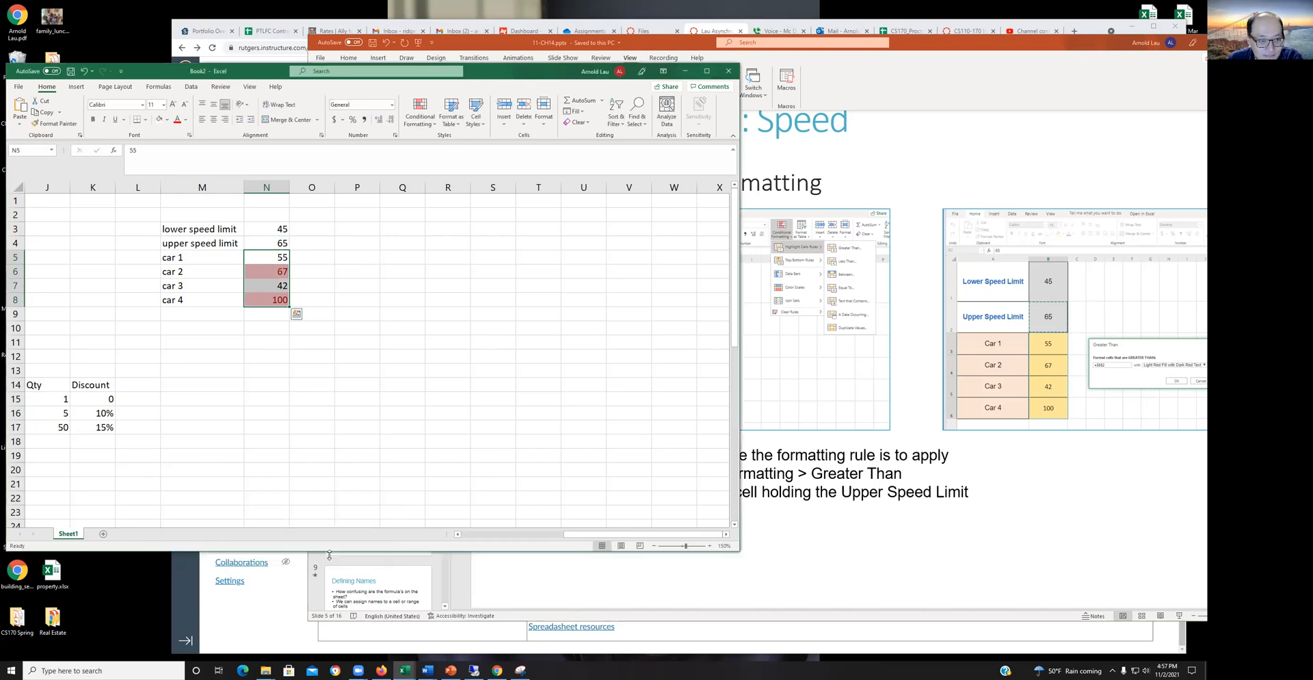
left_click(328, 397)
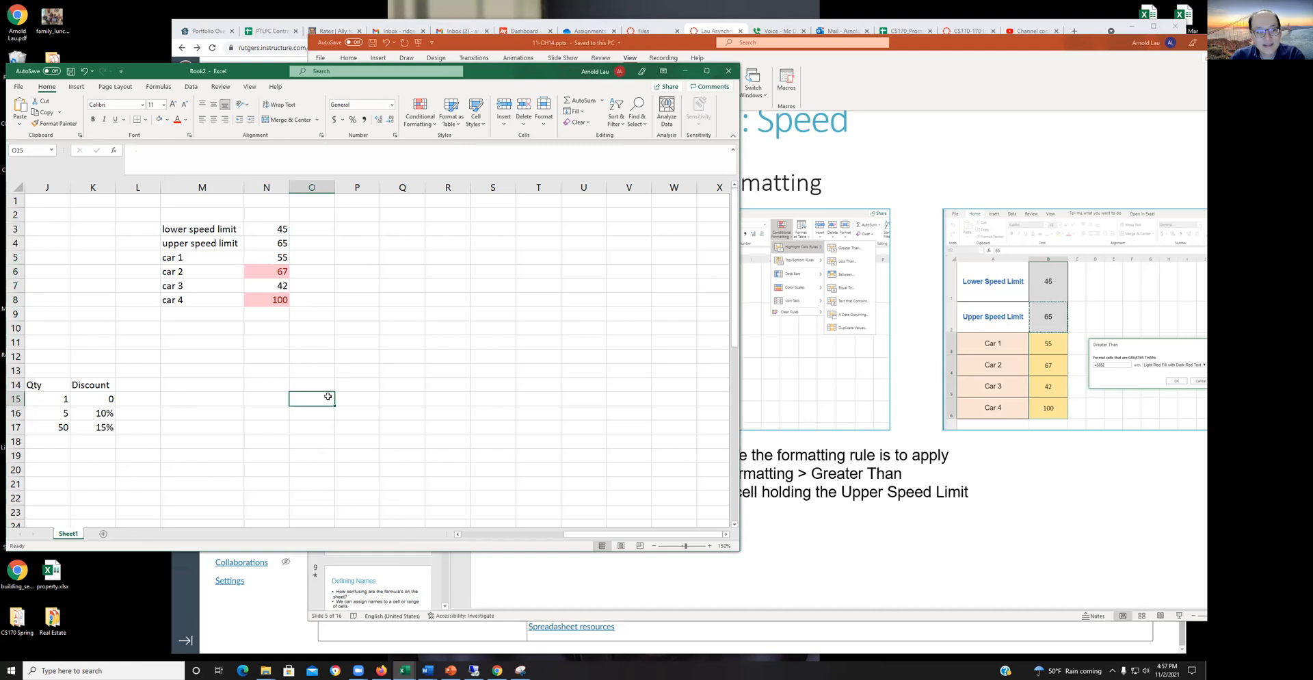
left_click_drag(282, 254, 296, 312)
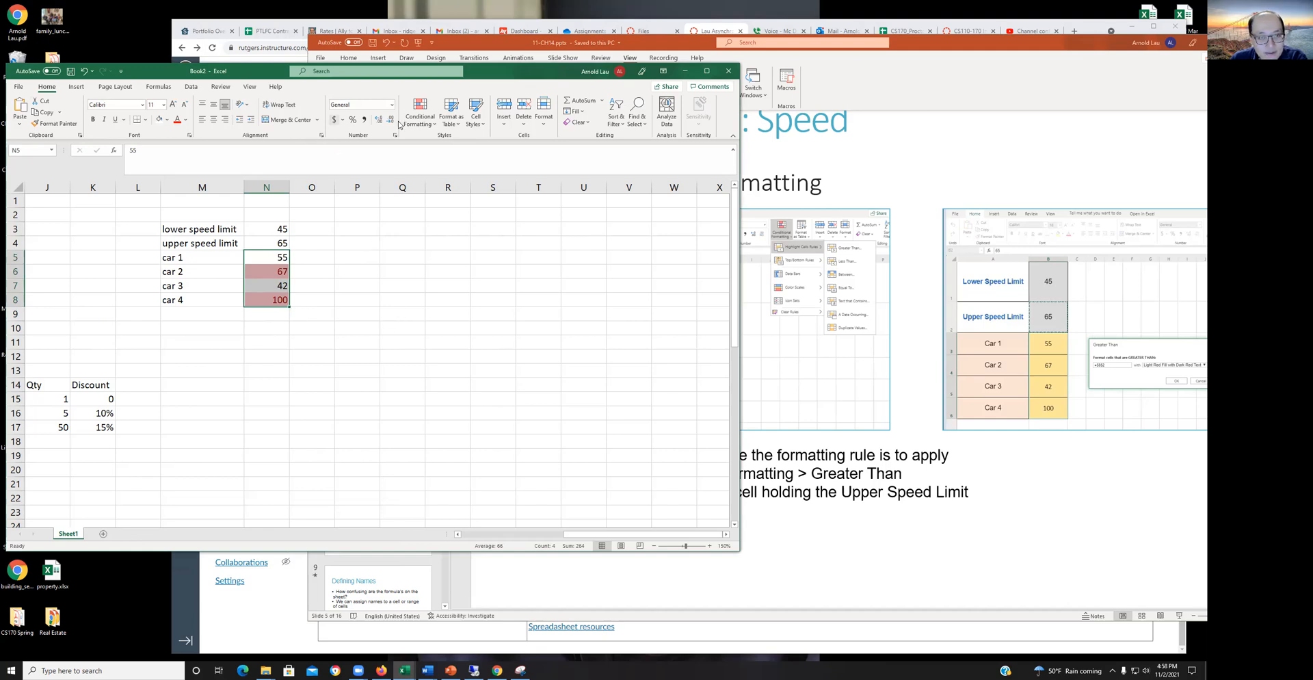
left_click(420, 115)
mouse_move(448, 151)
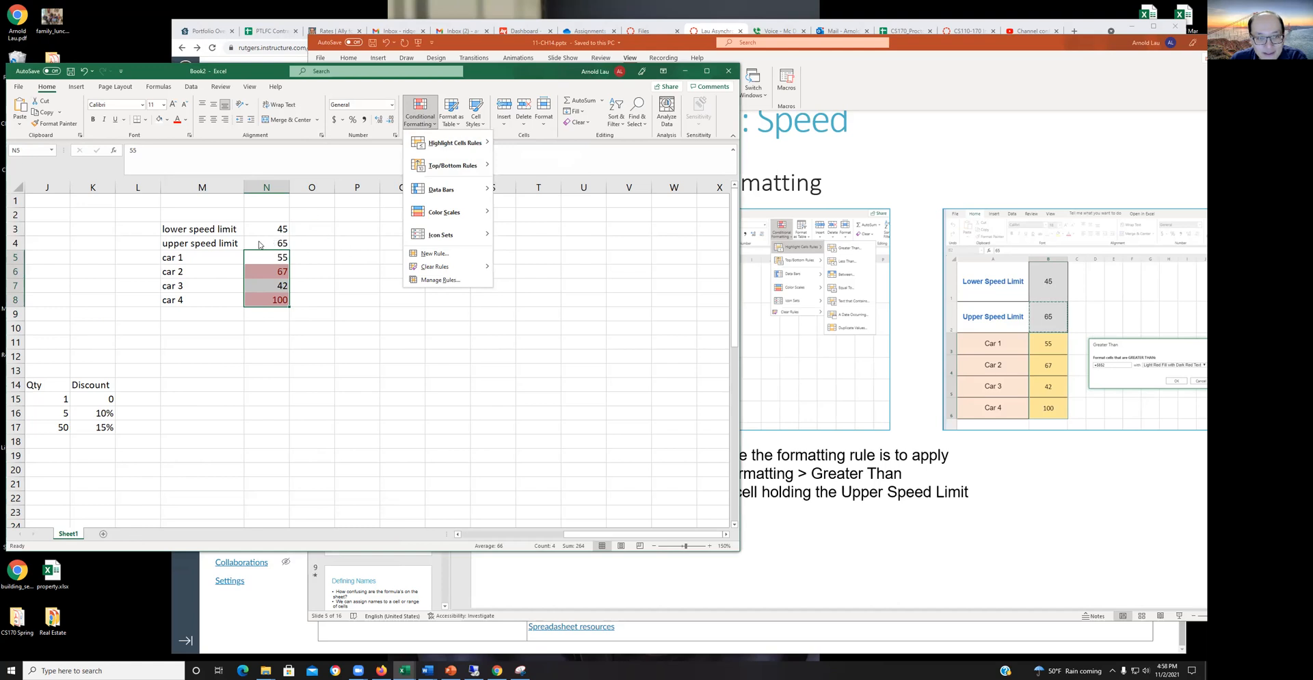
left_click(357, 226)
left_click(353, 284)
Step: Test the highlighting by setting the upper speed limit in N4 to 50, and restore it to 65
left_click(281, 242)
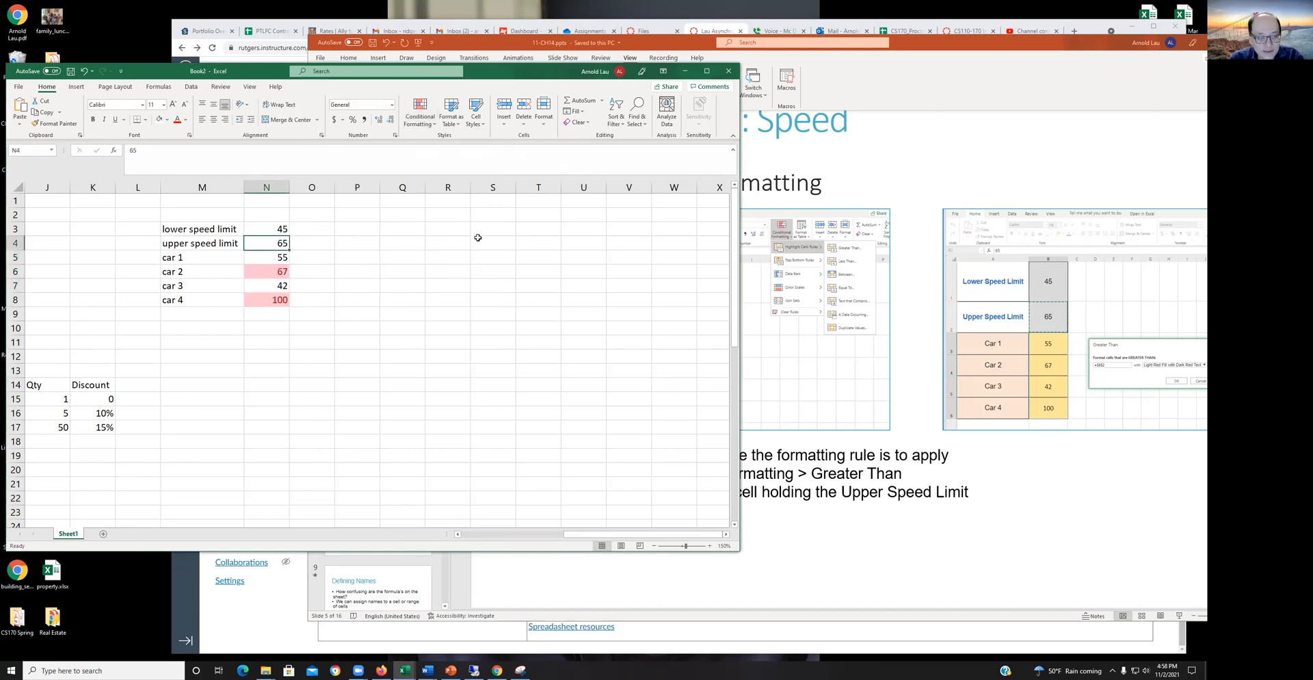
type("5")
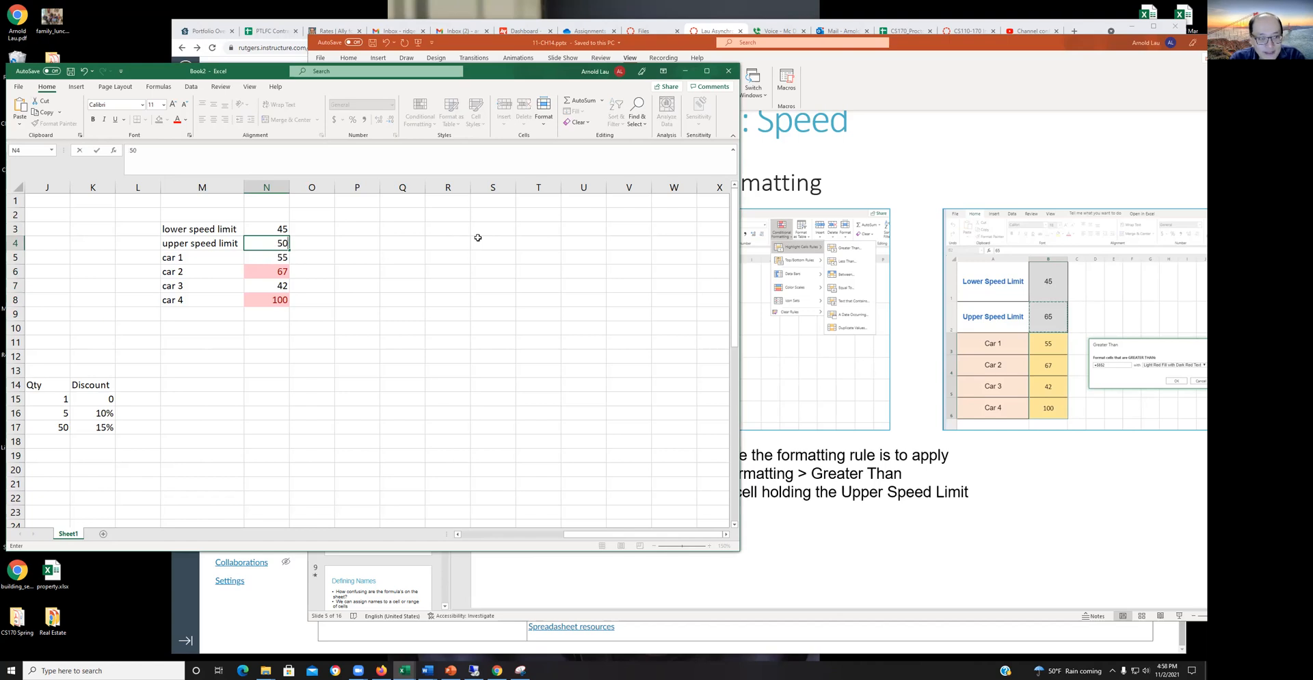
key("Return")
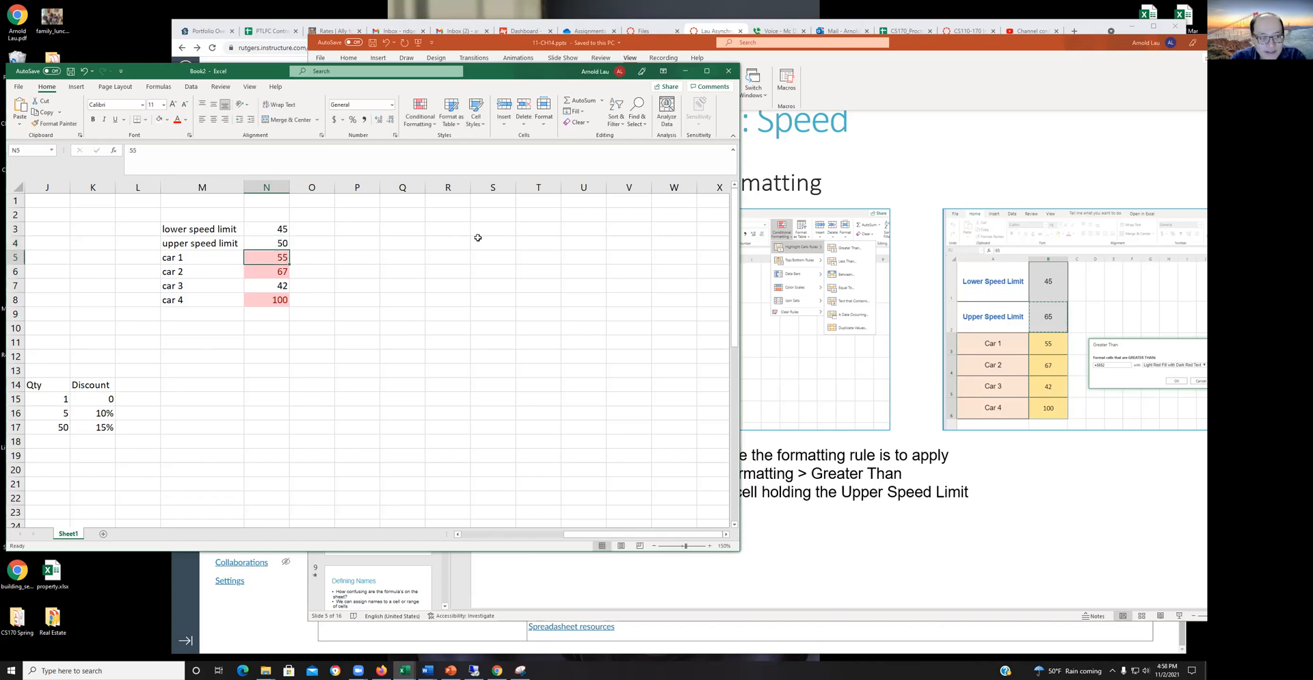
key("Up")
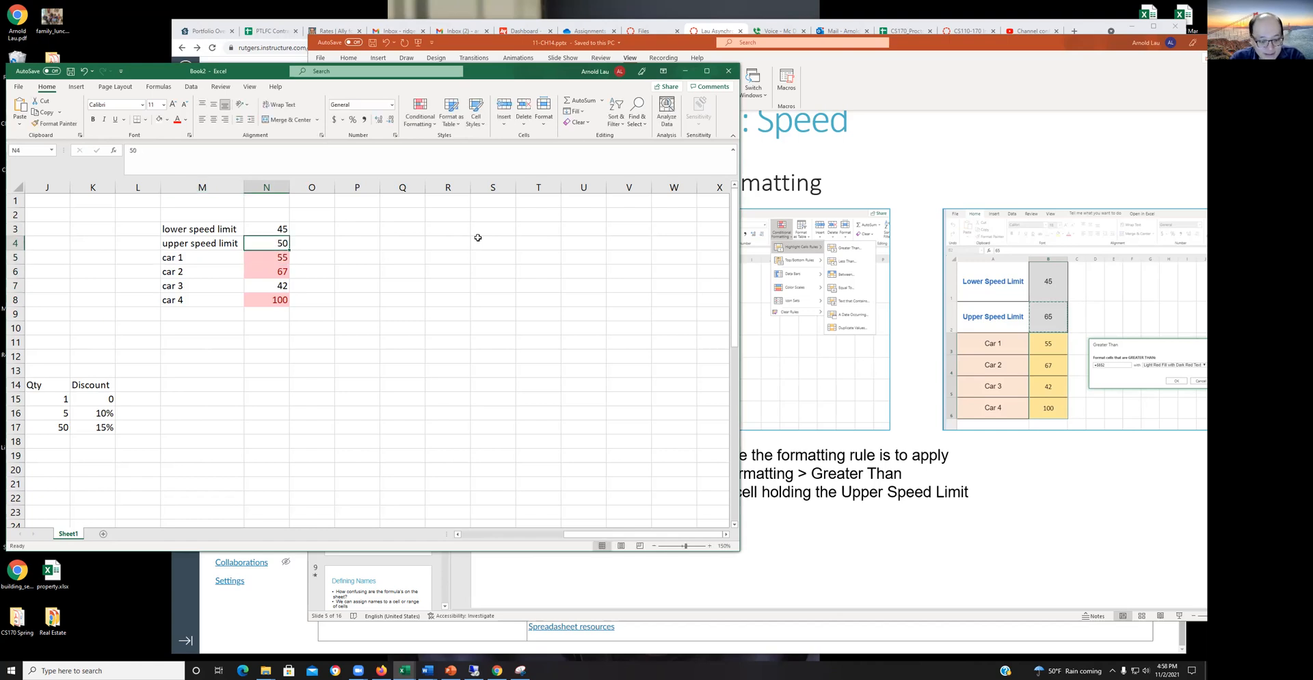
type("65")
key("Return")
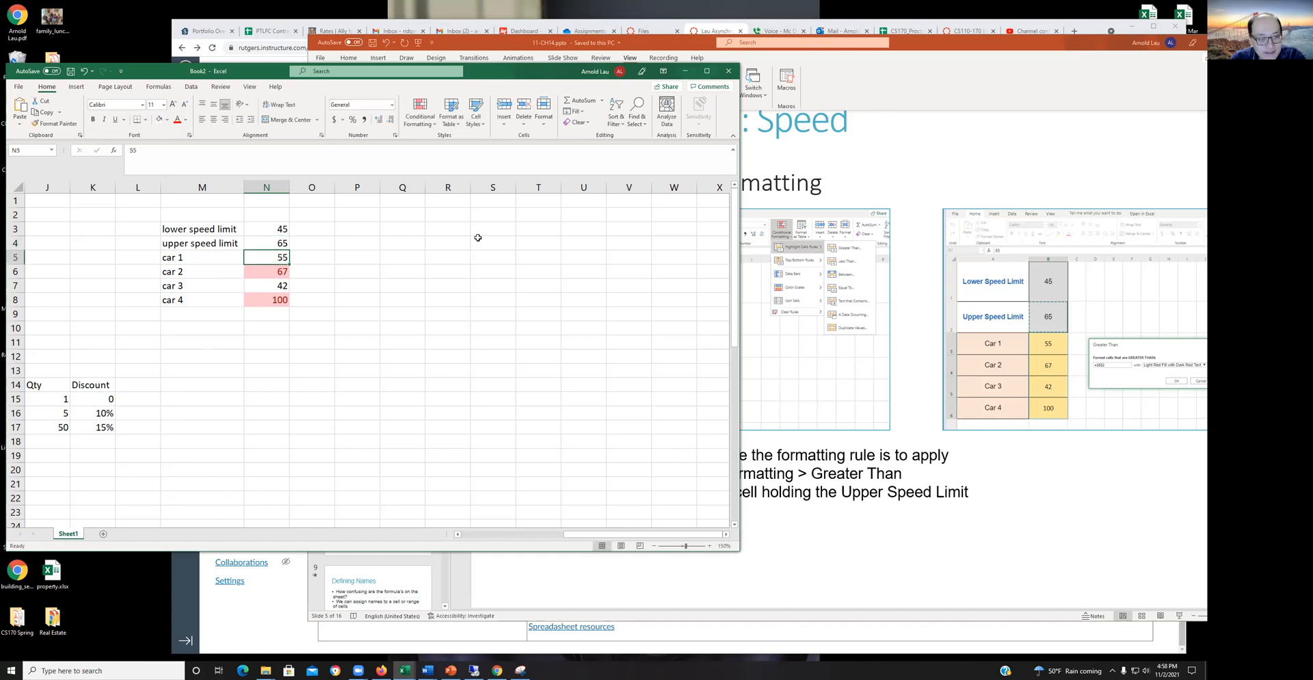
key("Down")
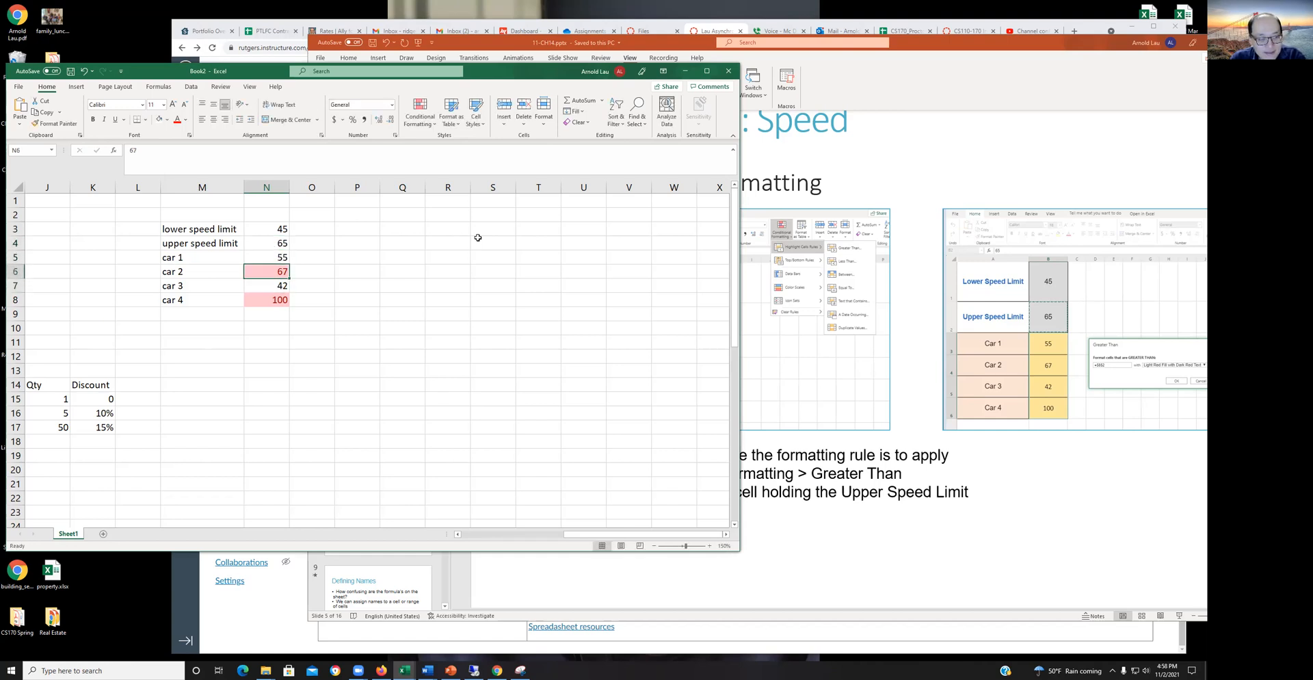
Step: Shade the two speed limit values in N3:N4 with a grey fill
left_click_drag(273, 230, 273, 238)
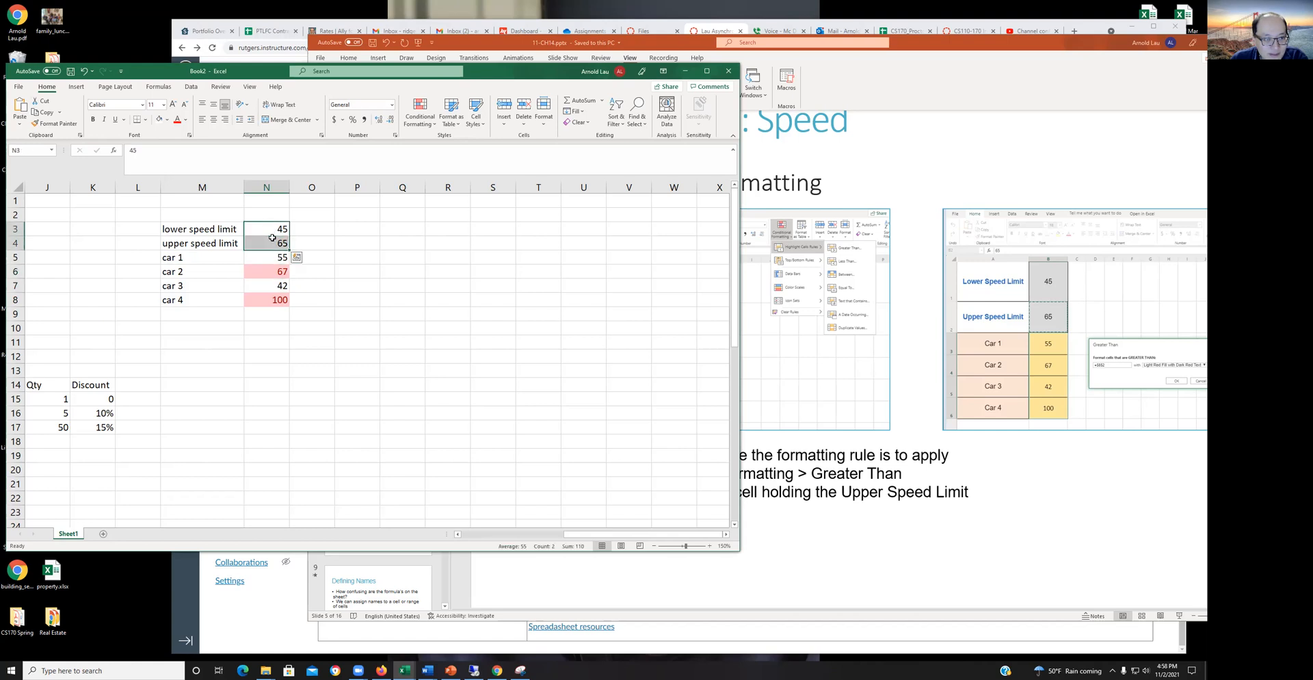
left_click(167, 120)
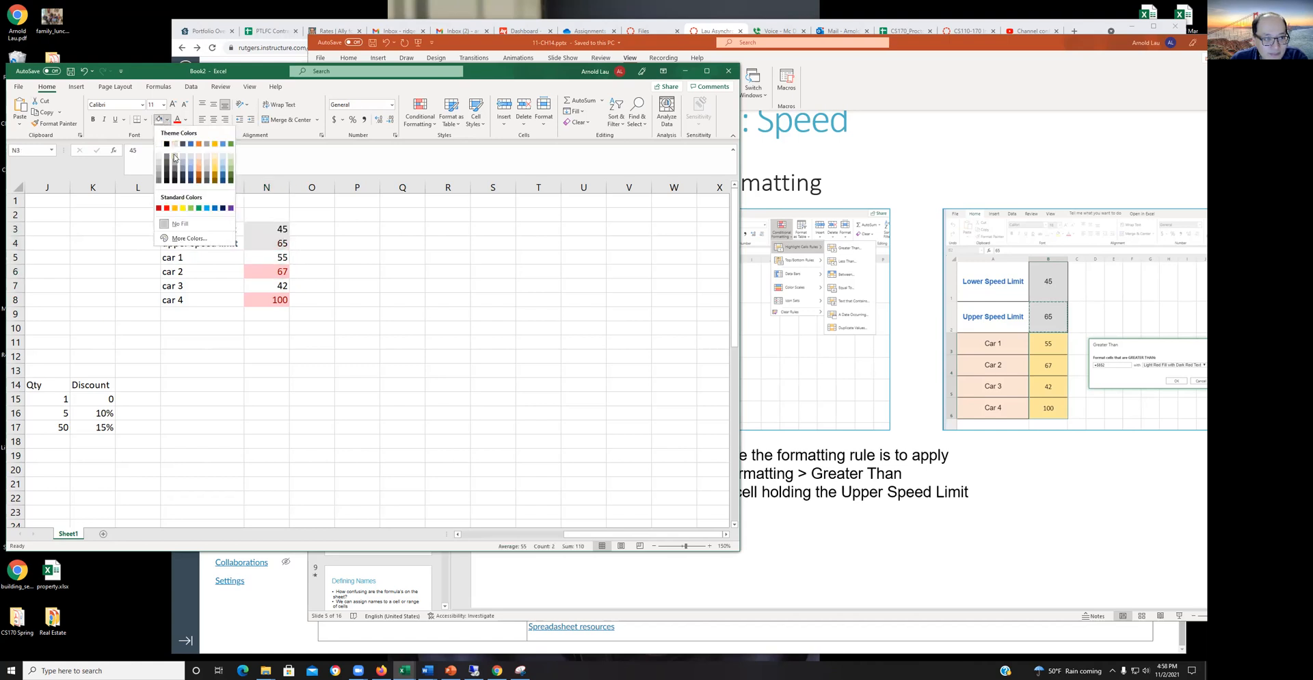
left_click(175, 154)
left_click_drag(447, 270, 447, 285)
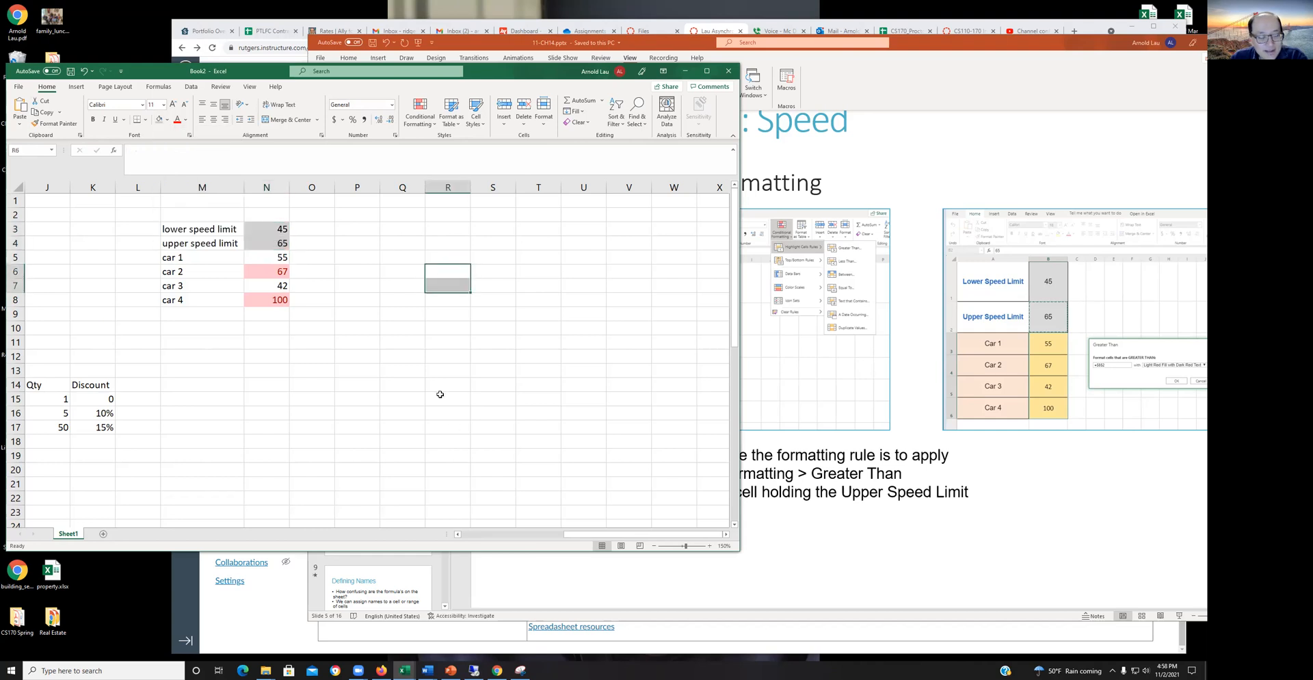
Step: Make the lower and upper speed limit labels in M3:M4 bold
left_click_drag(208, 235, 205, 243)
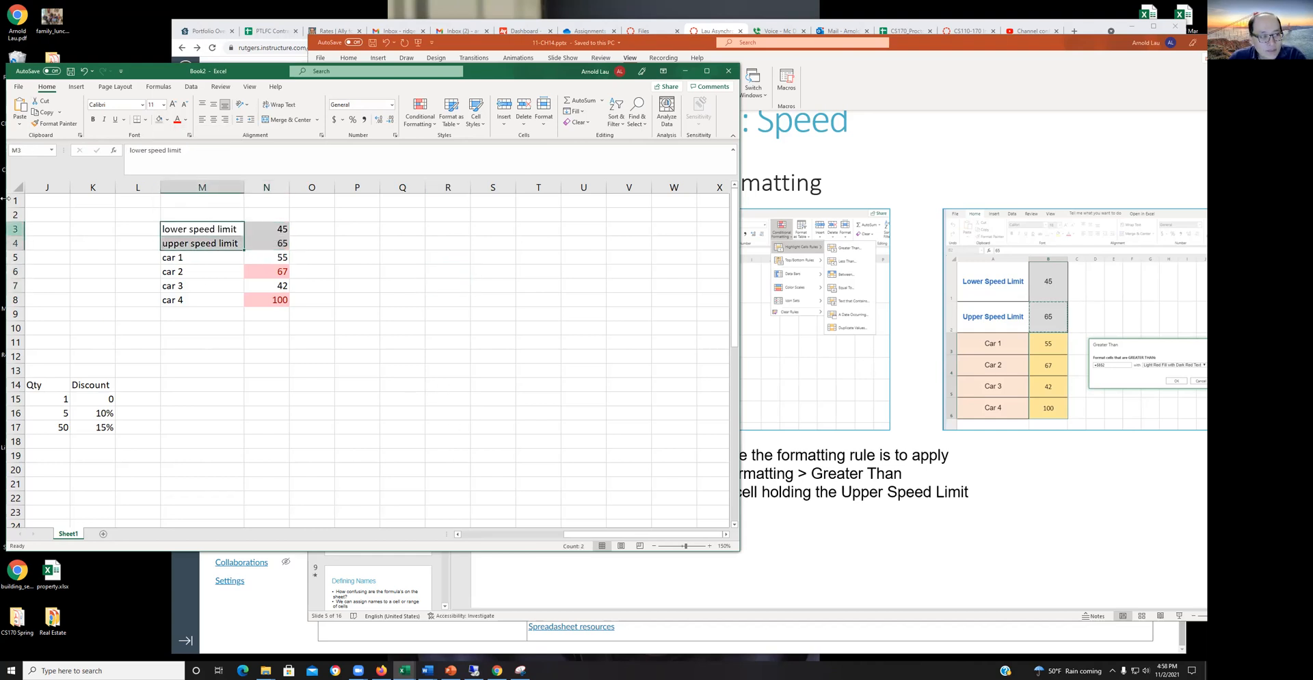
left_click(96, 121)
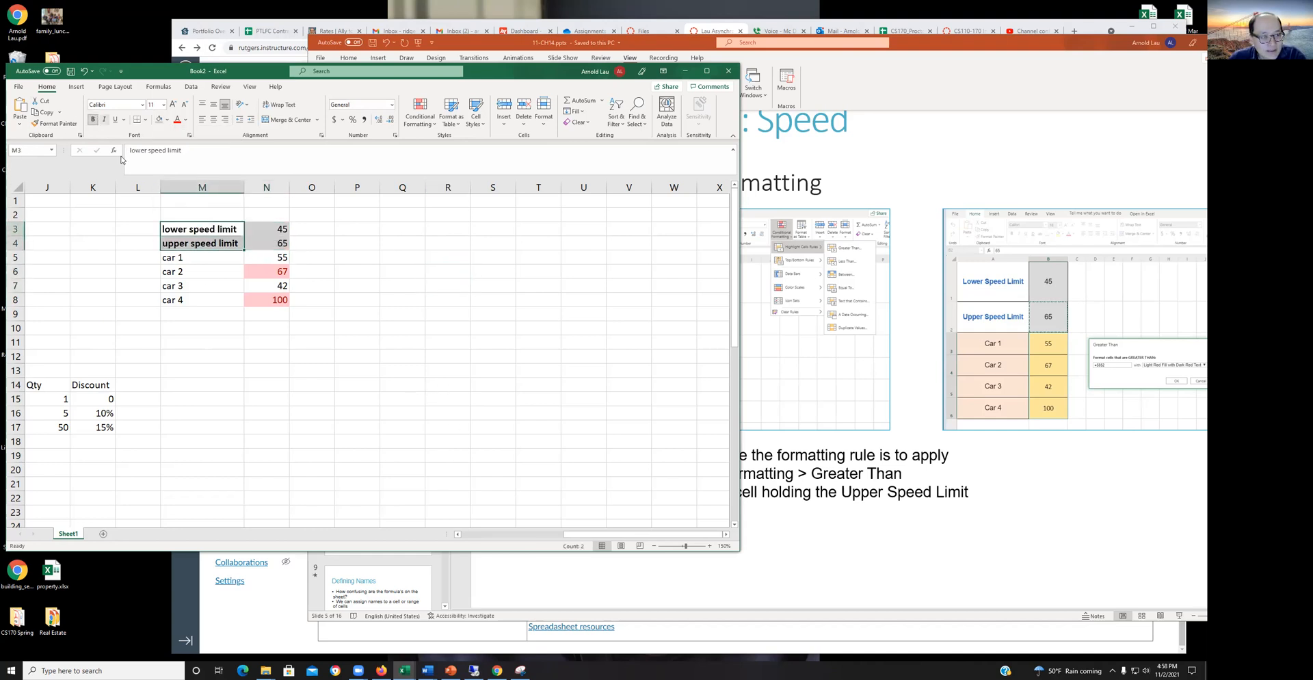
left_click(253, 400)
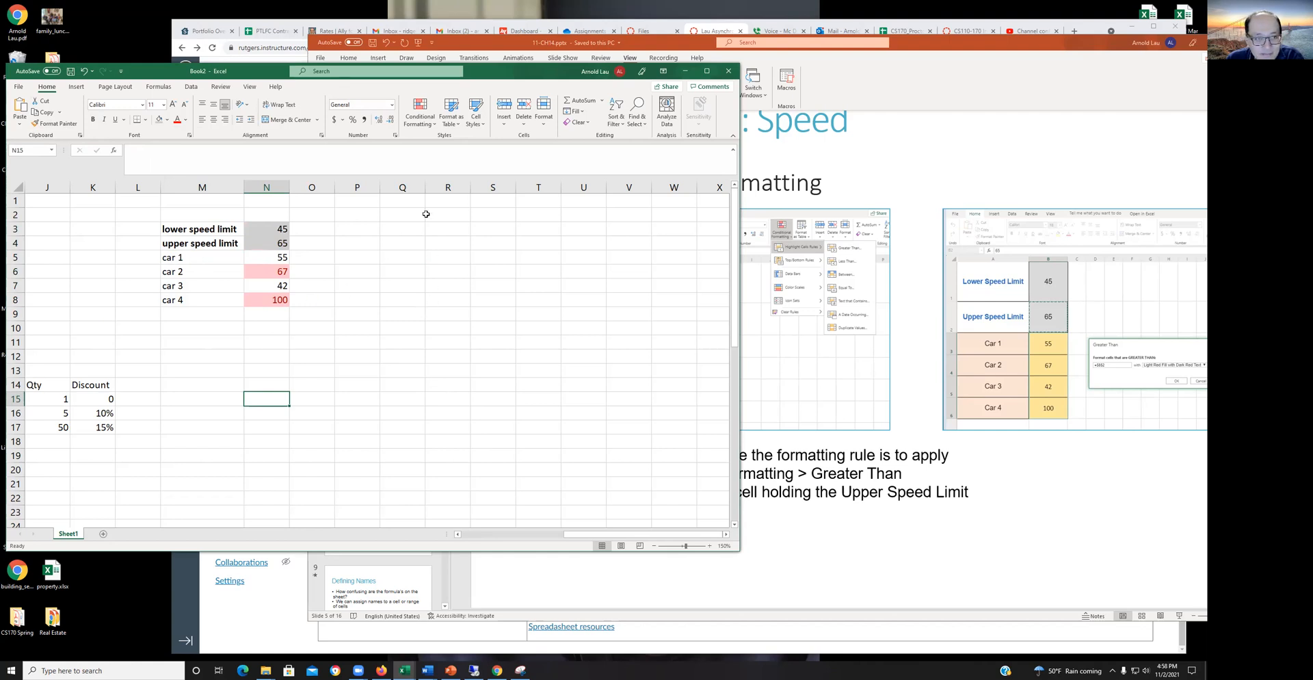
Step: Highlight car speeds in N5:N8 that are less than the lower speed limit in N3, using light red fill with dark red text
left_click_drag(259, 259, 257, 296)
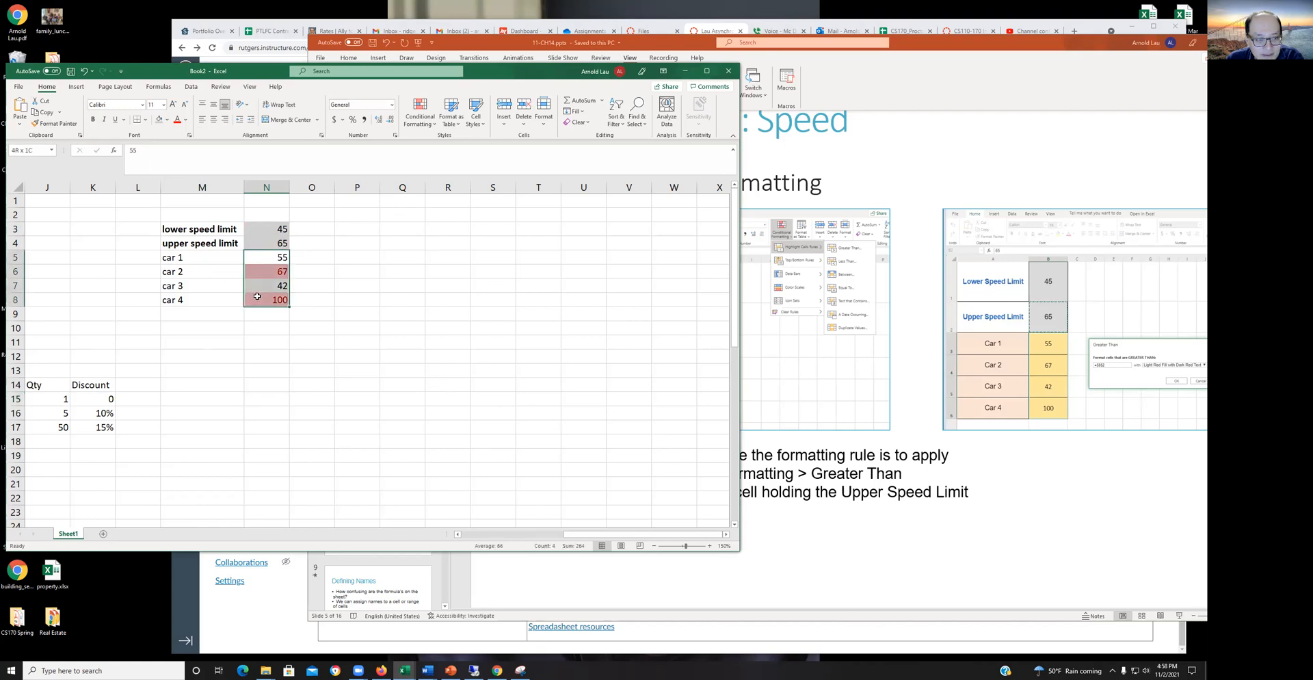
left_click(424, 111)
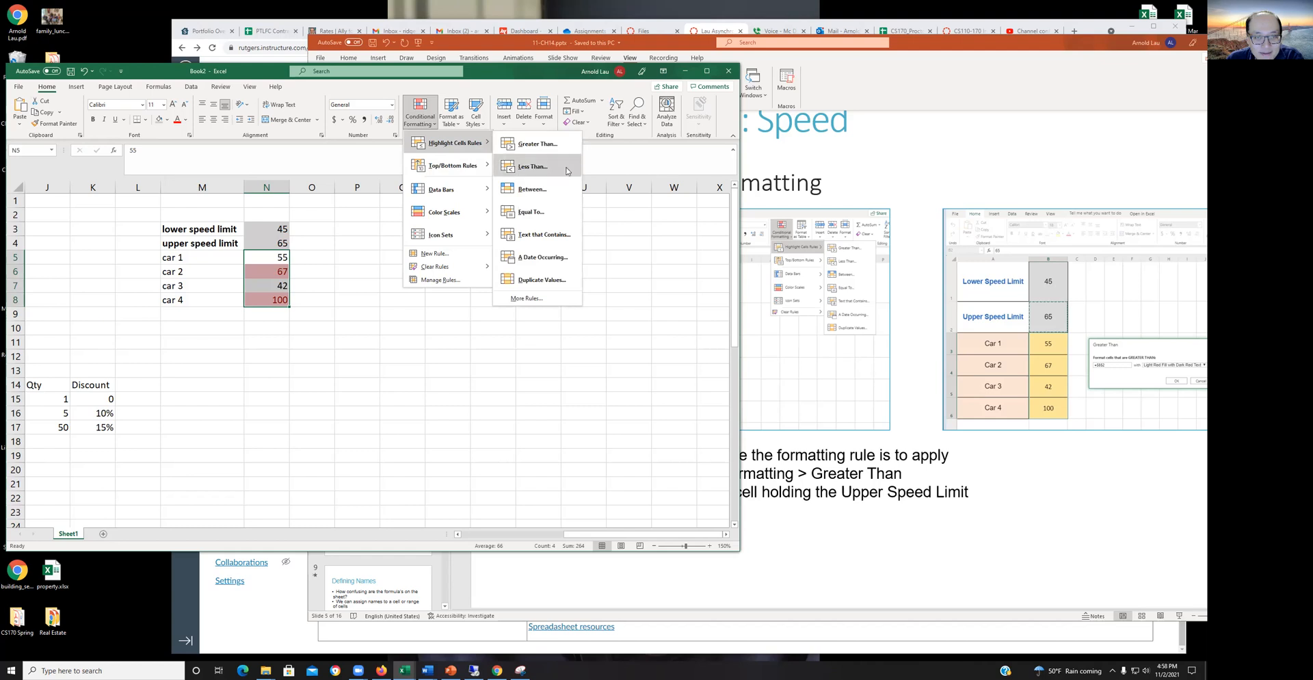
left_click(561, 172)
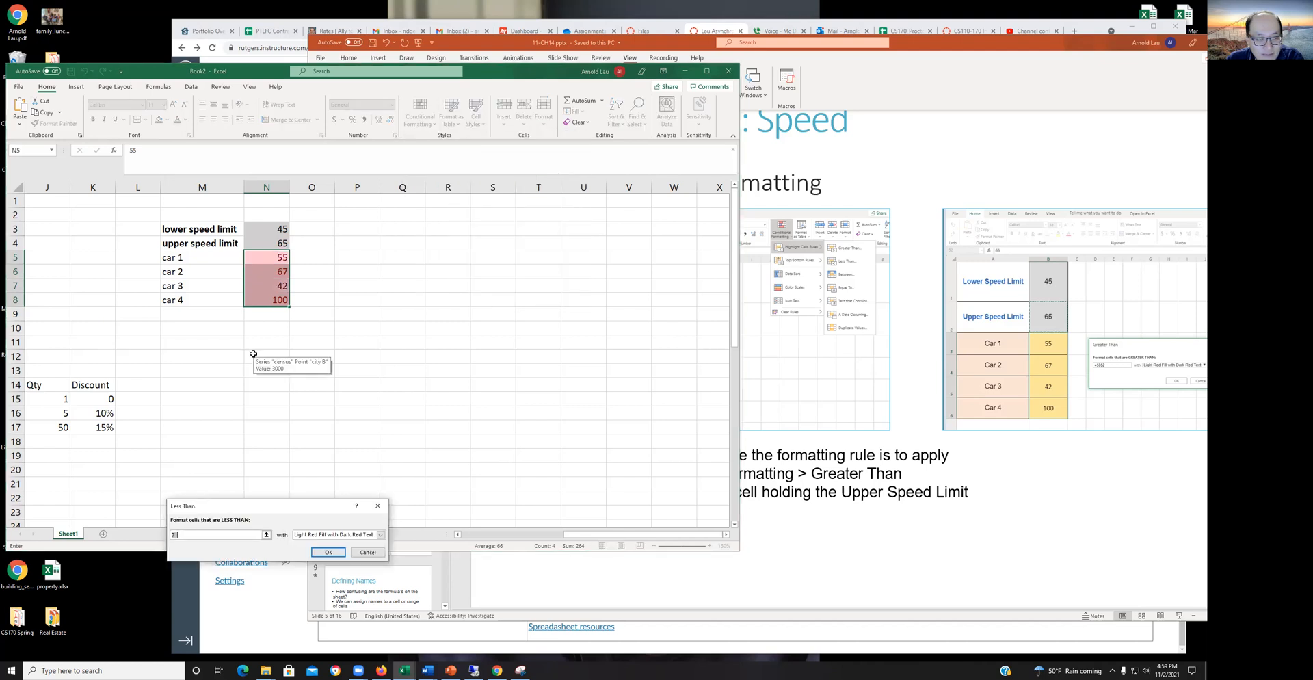
left_click(268, 229)
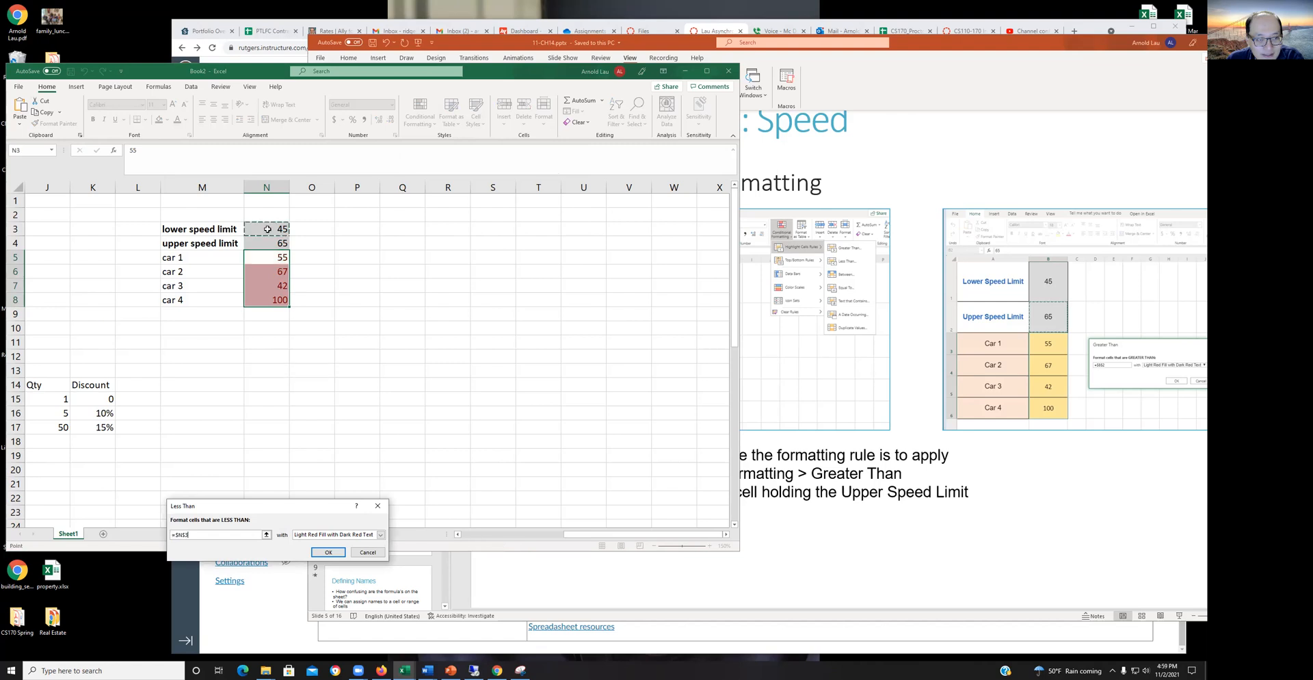
left_click(320, 553)
left_click(293, 471)
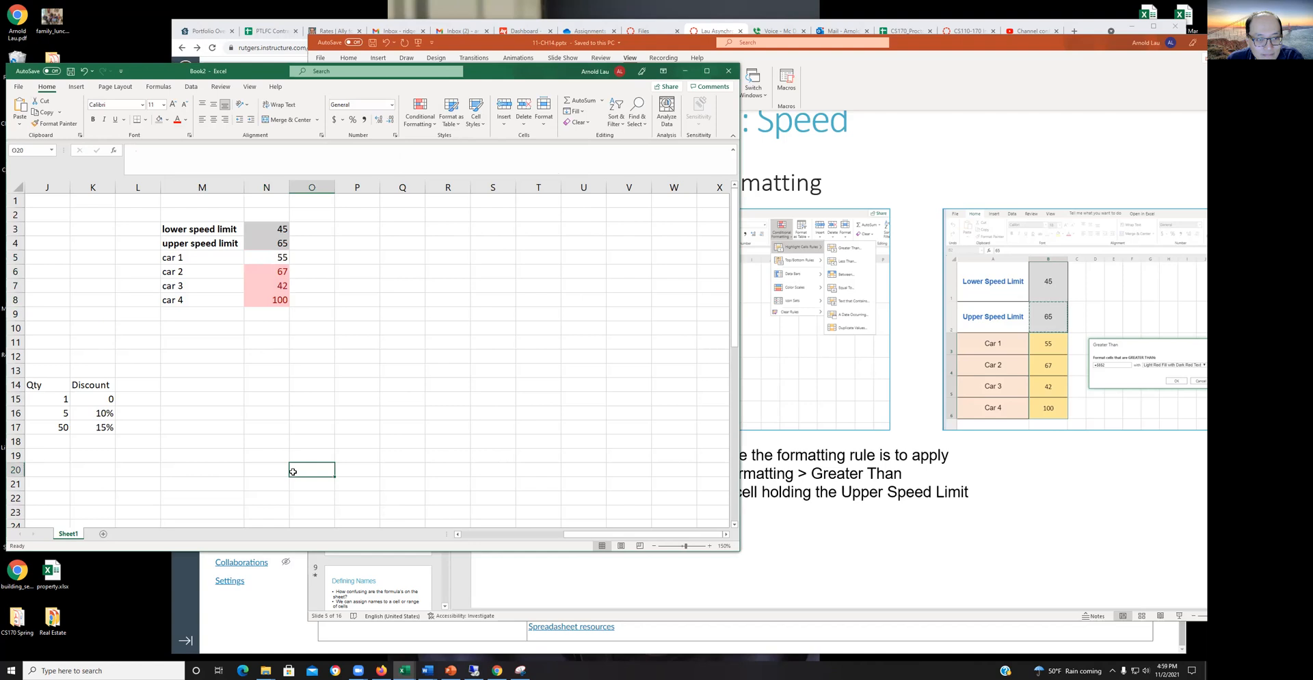
left_click(270, 281)
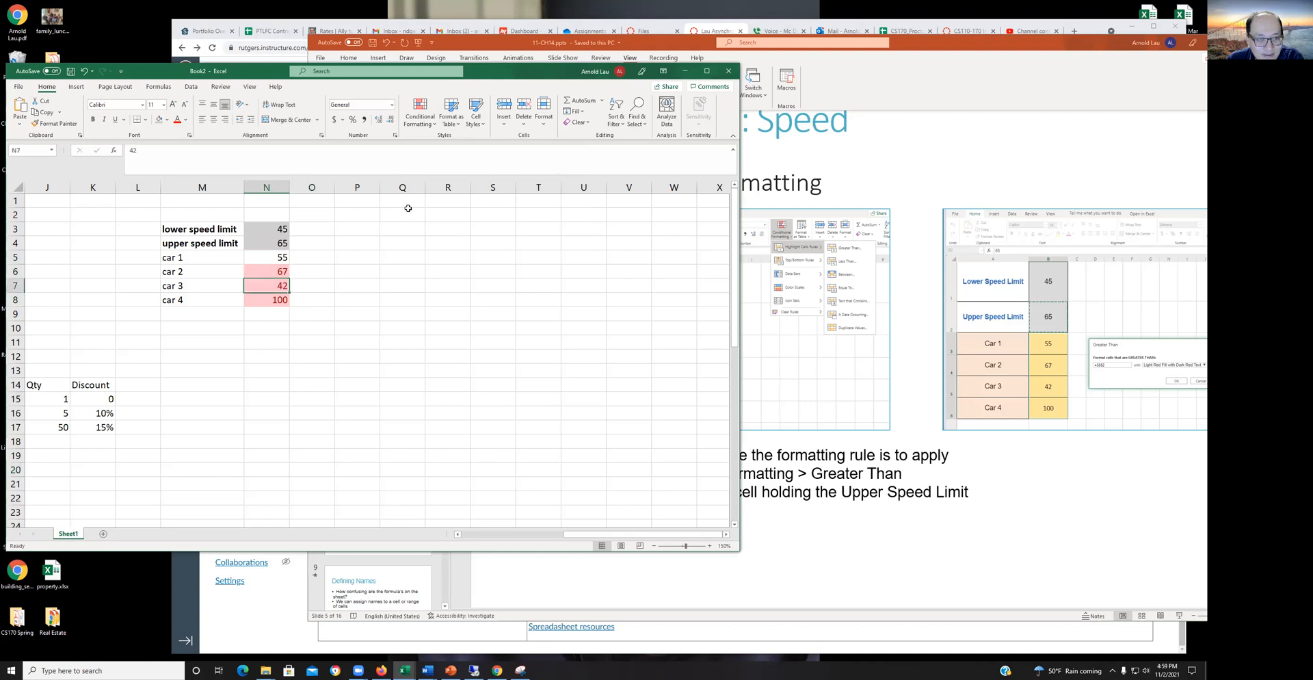
left_click(430, 122)
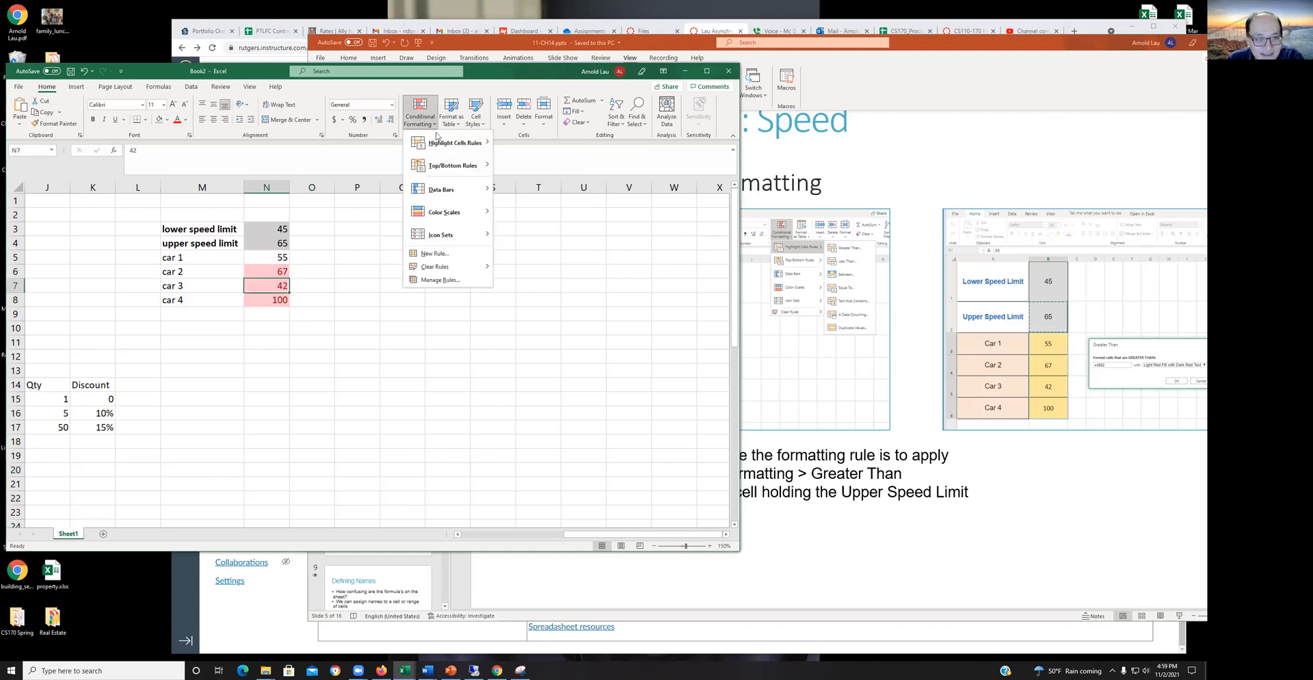
mouse_move(455, 143)
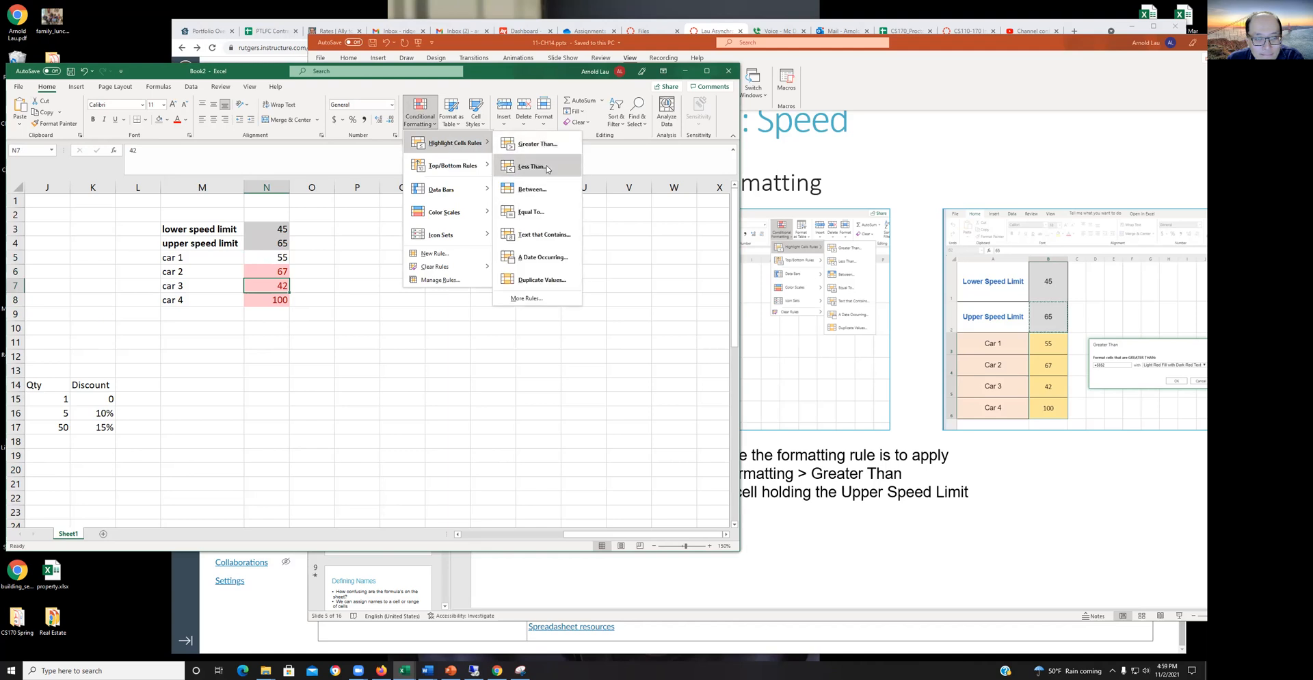
left_click(489, 473)
Step: Open the less-than rule for the lower speed limit on car speeds N5:N8 for editing in the rules manager
left_click(269, 251)
left_click_drag(268, 251, 270, 301)
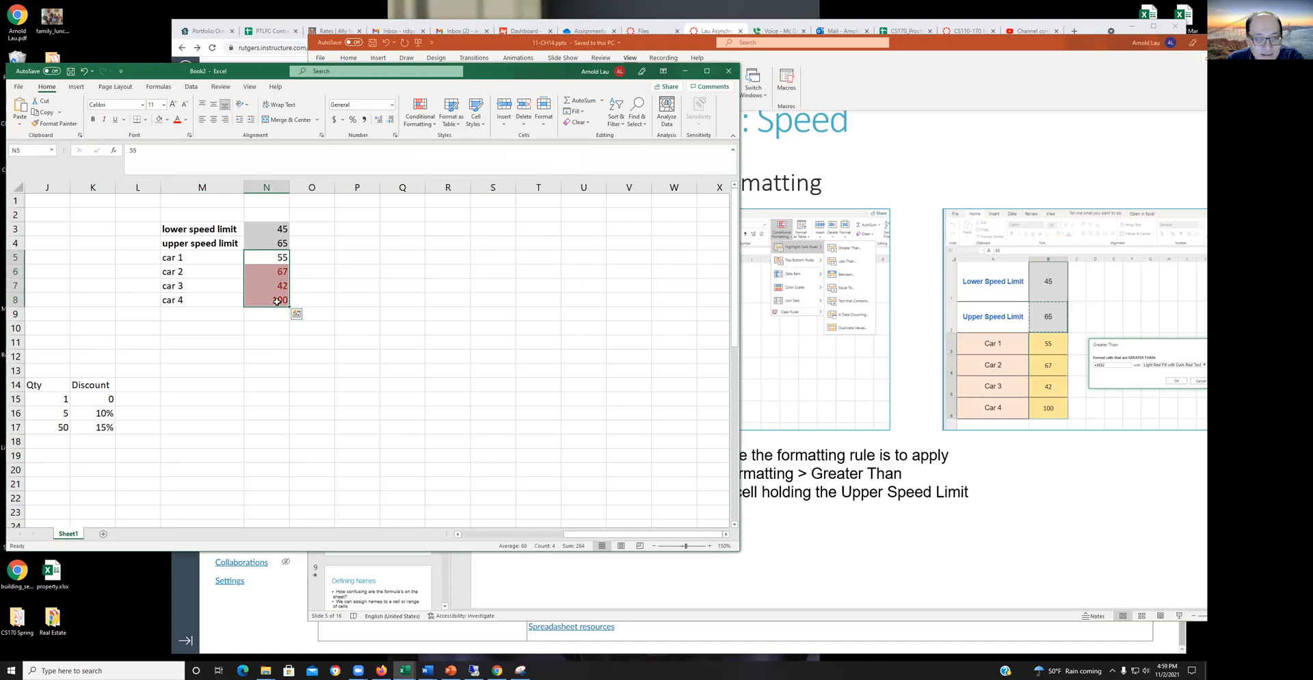
left_click(432, 122)
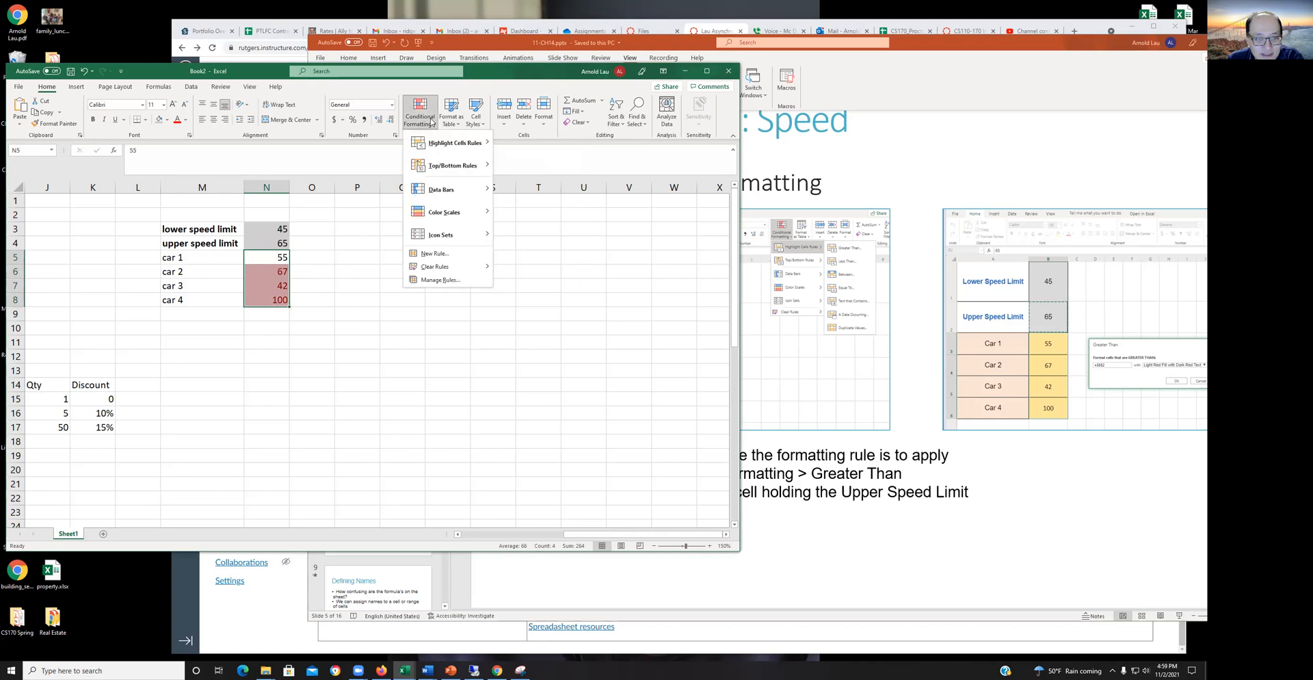
left_click(464, 280)
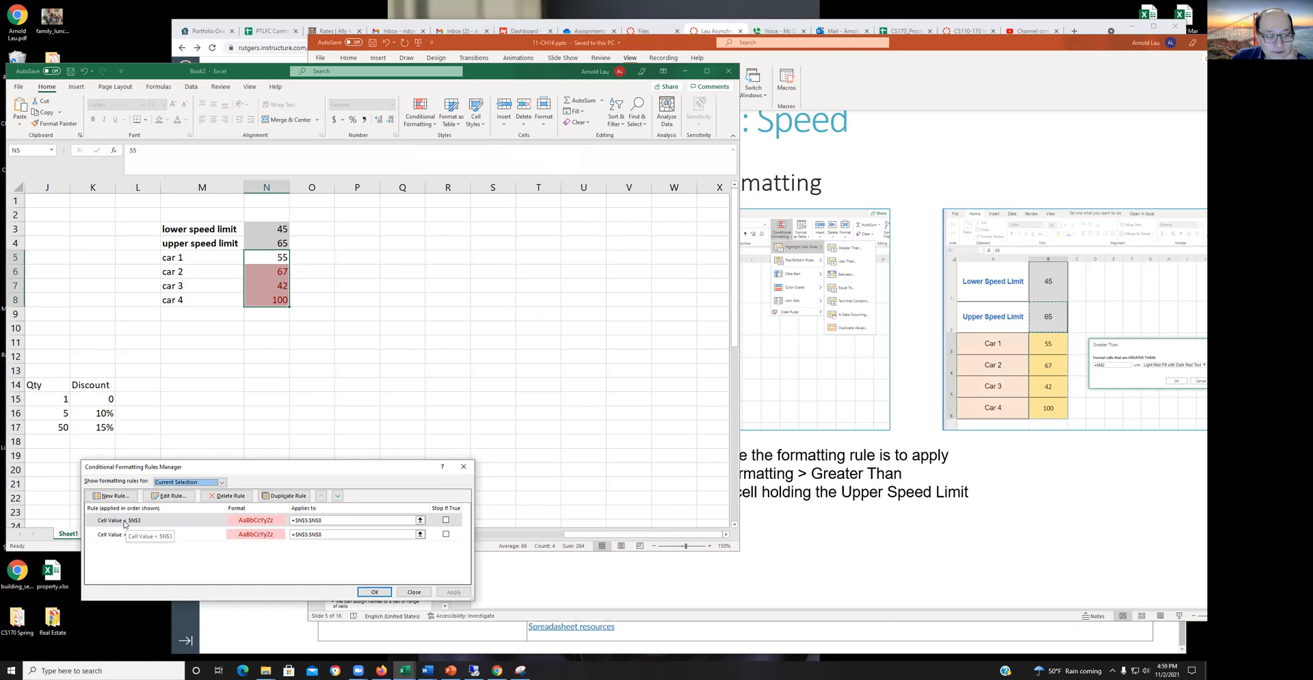
left_click_drag(254, 467, 621, 195)
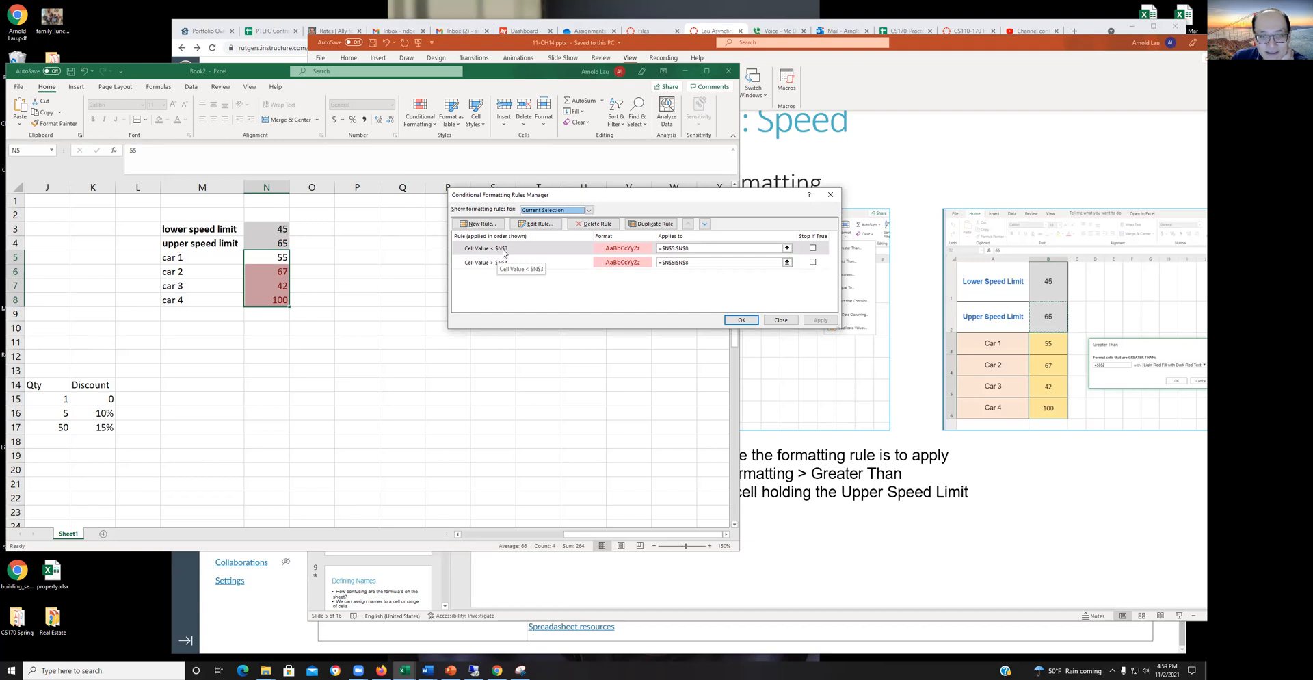
left_click(621, 251)
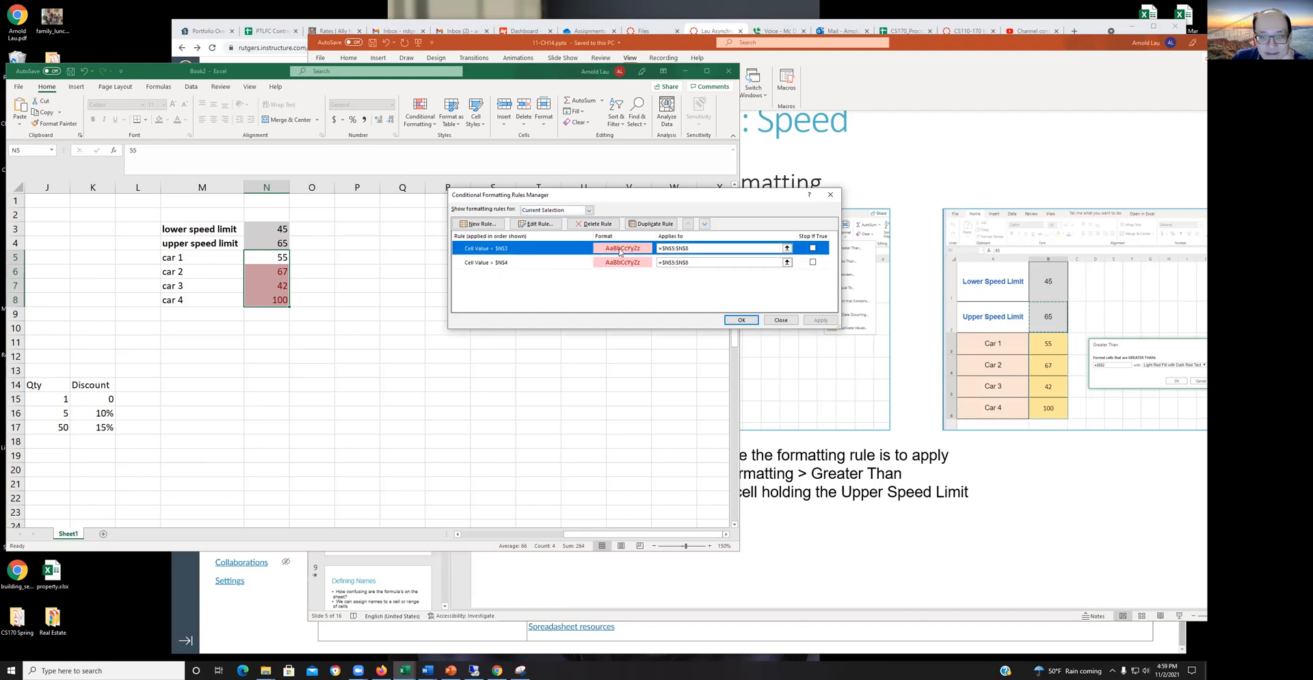
left_click(535, 223)
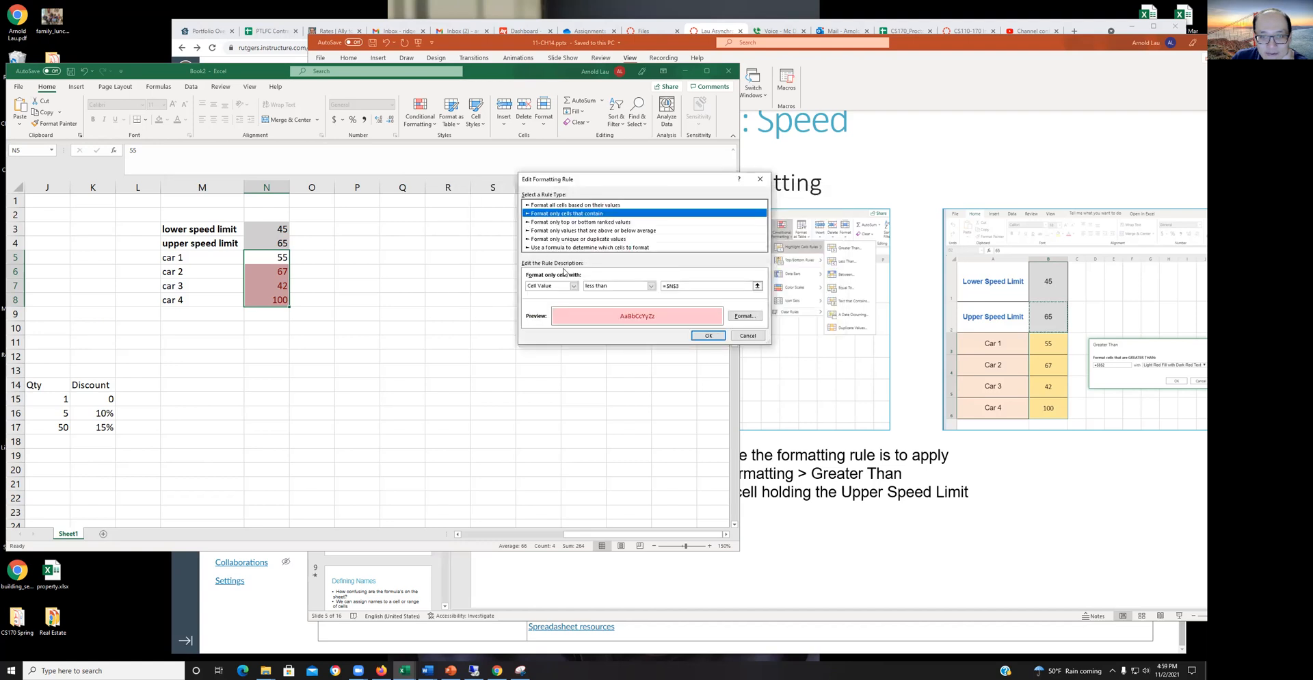
Step: Set the text colour of the less-than rule's format to green
left_click(737, 318)
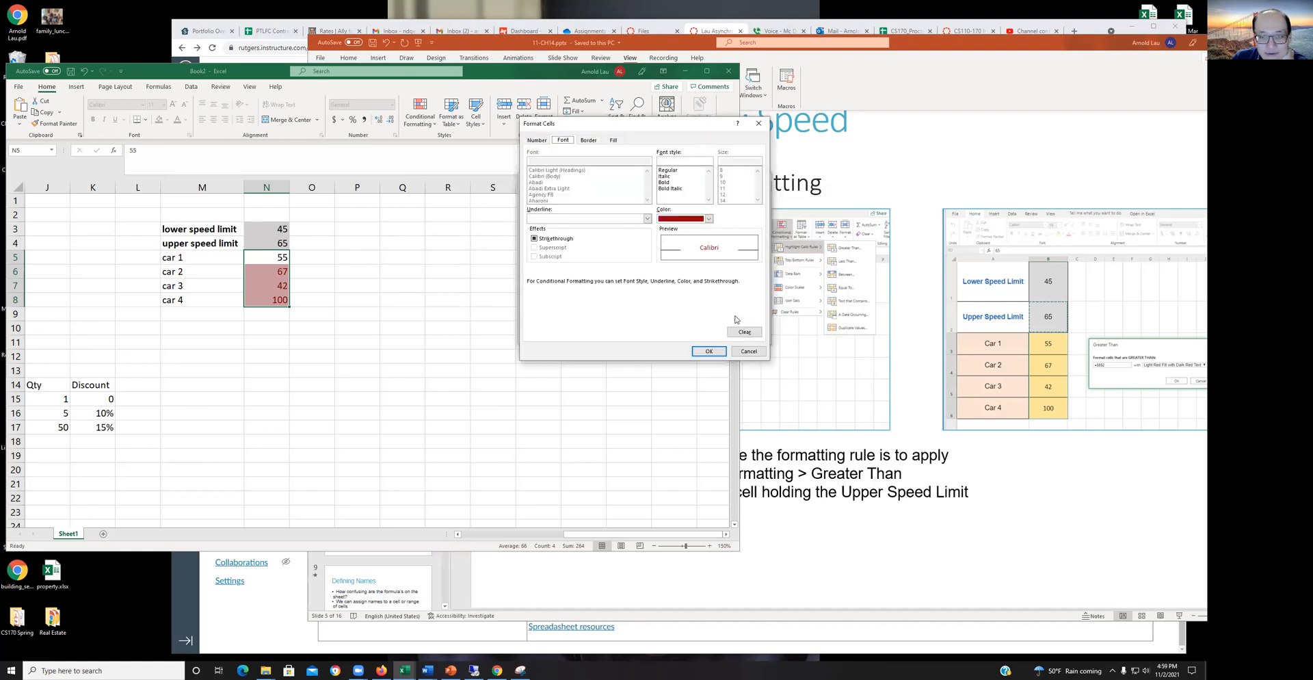
left_click(710, 218)
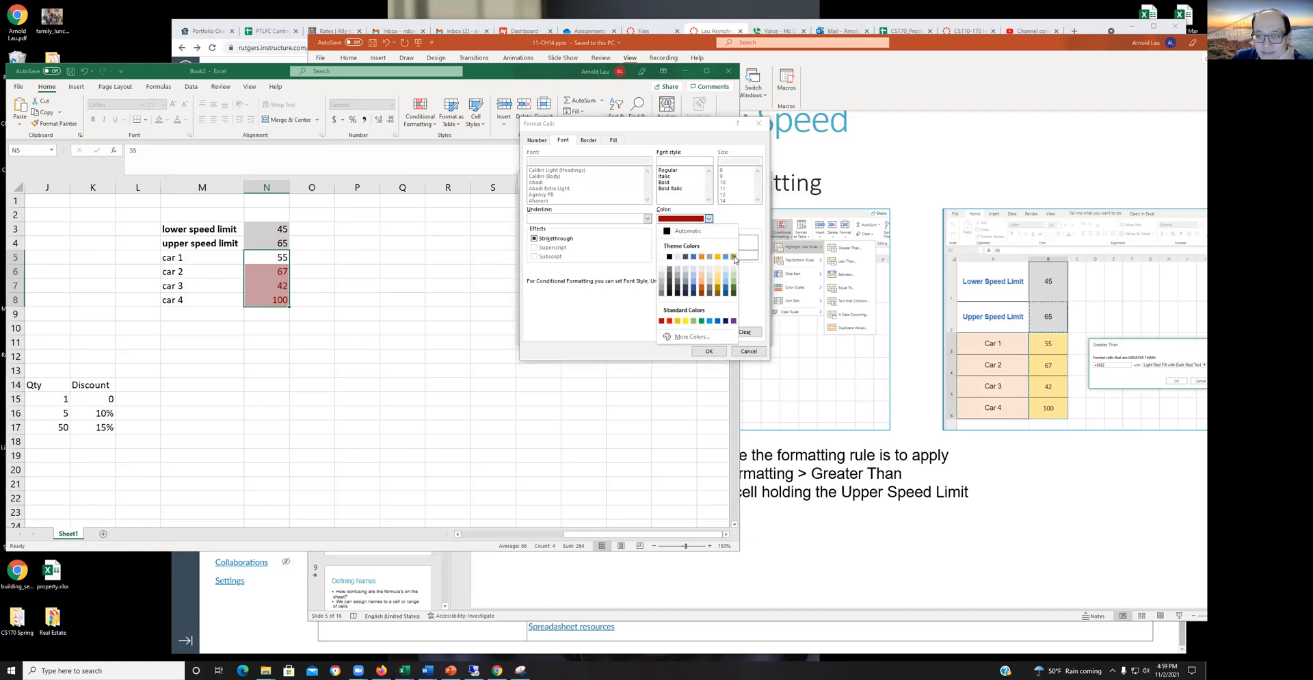
left_click(734, 257)
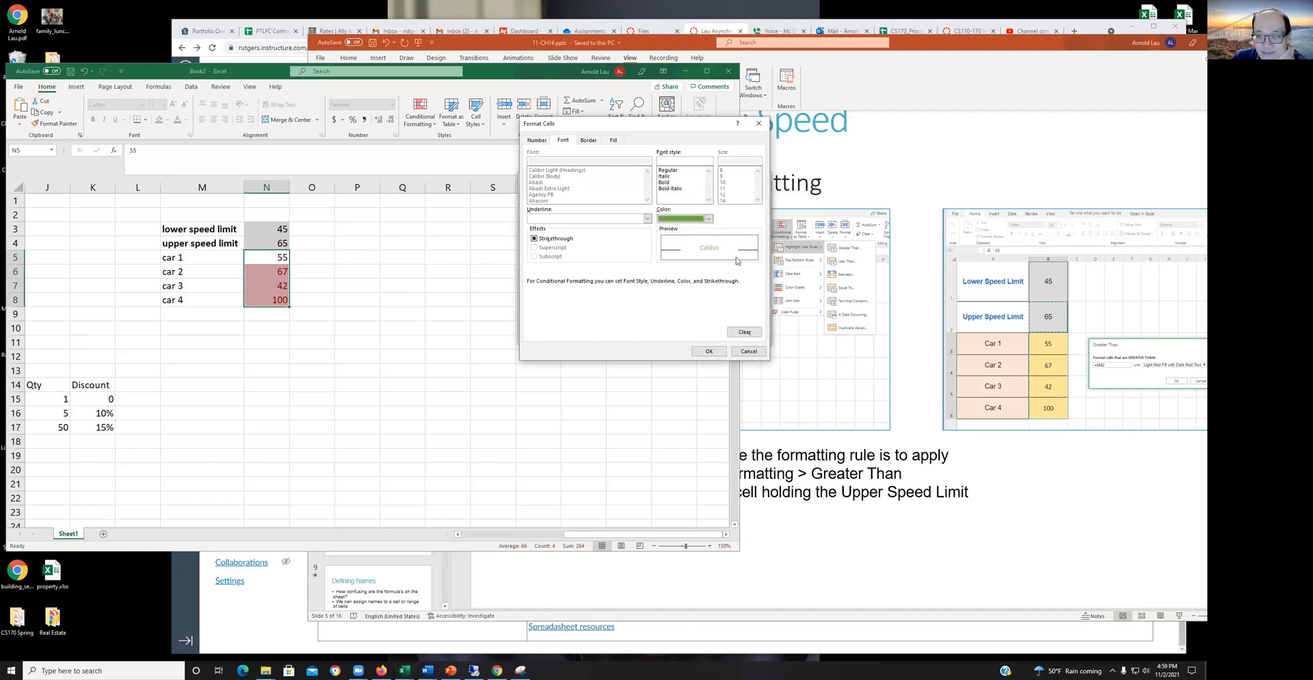
left_click(711, 352)
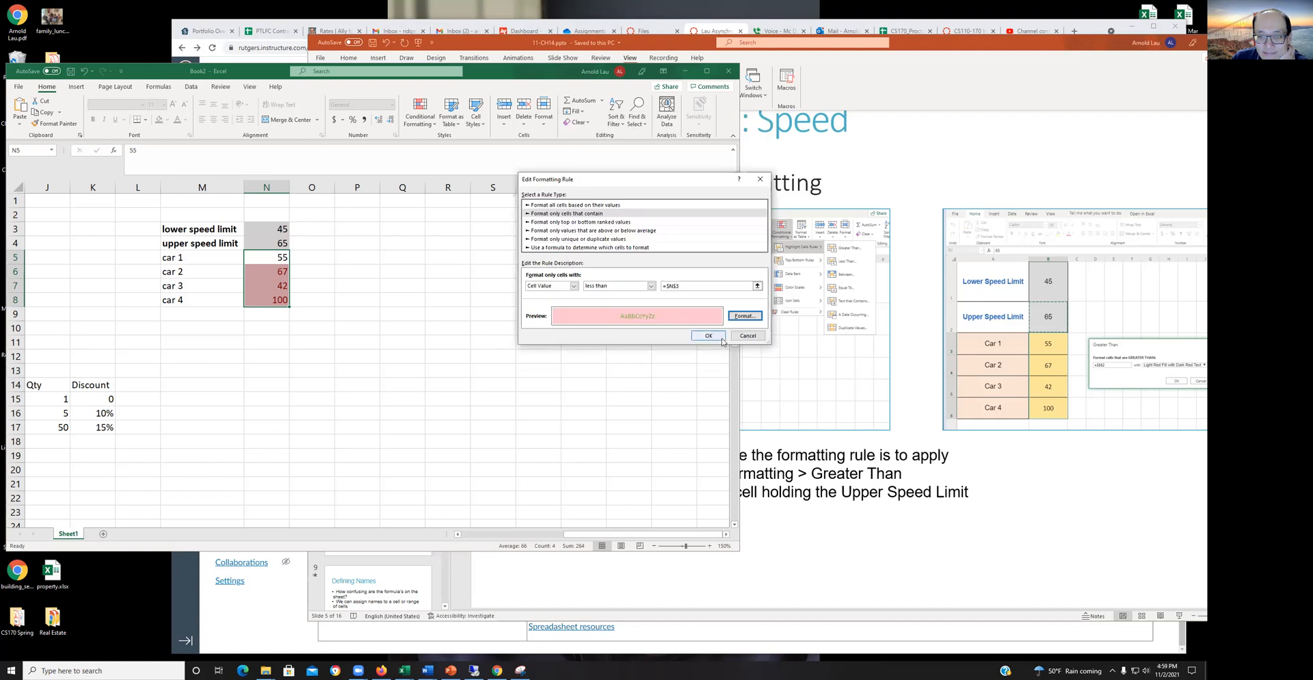
Step: Format the less-than rule with black text on a light green fill, and apply it to the car speeds
left_click(746, 316)
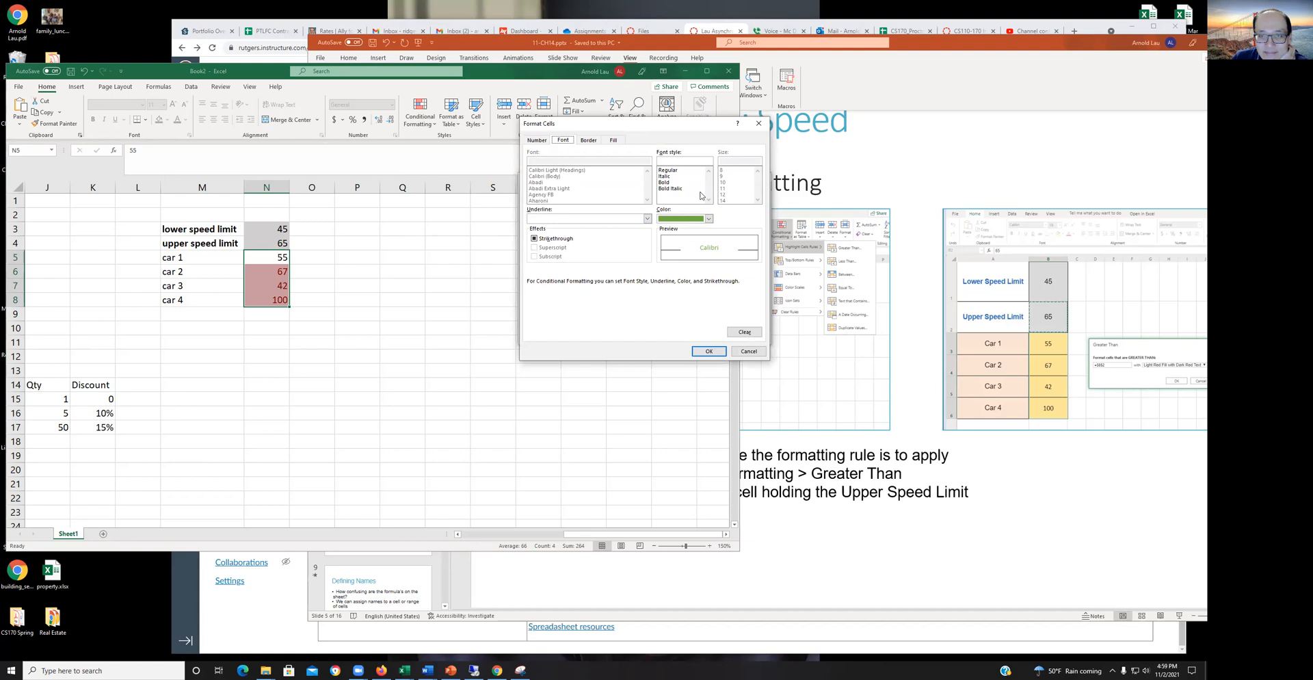
left_click(710, 219)
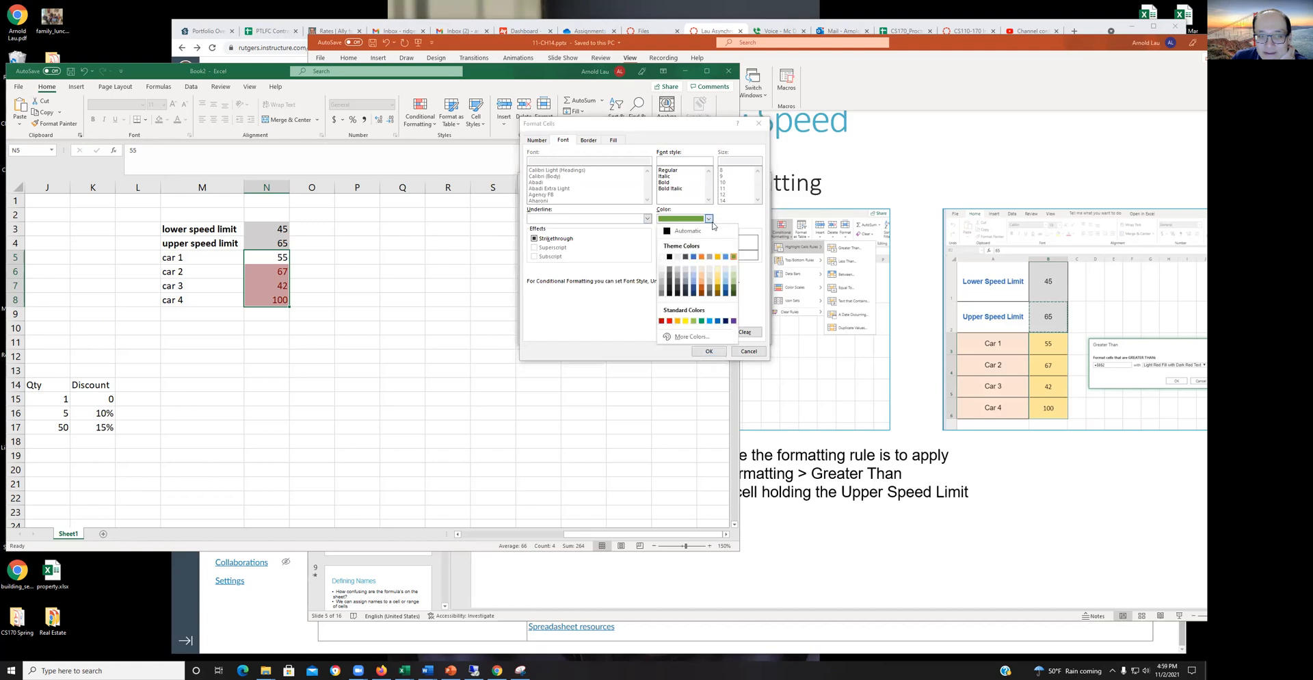
left_click(669, 257)
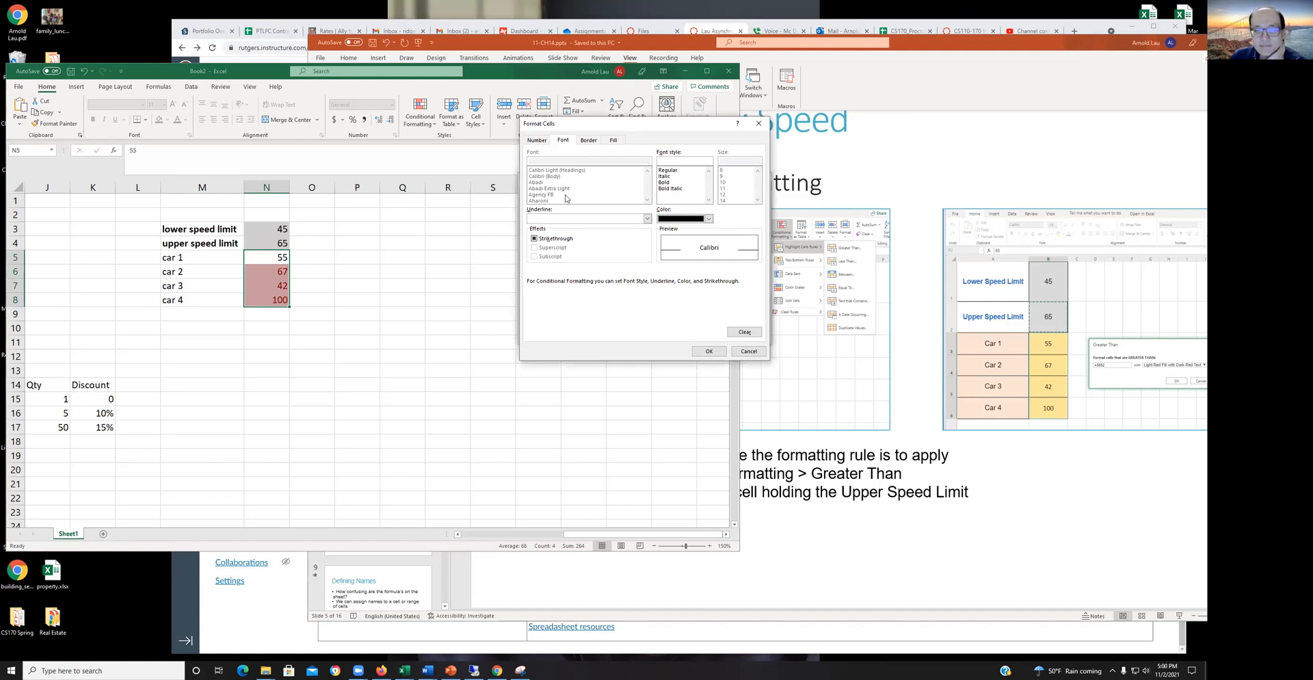
left_click(613, 140)
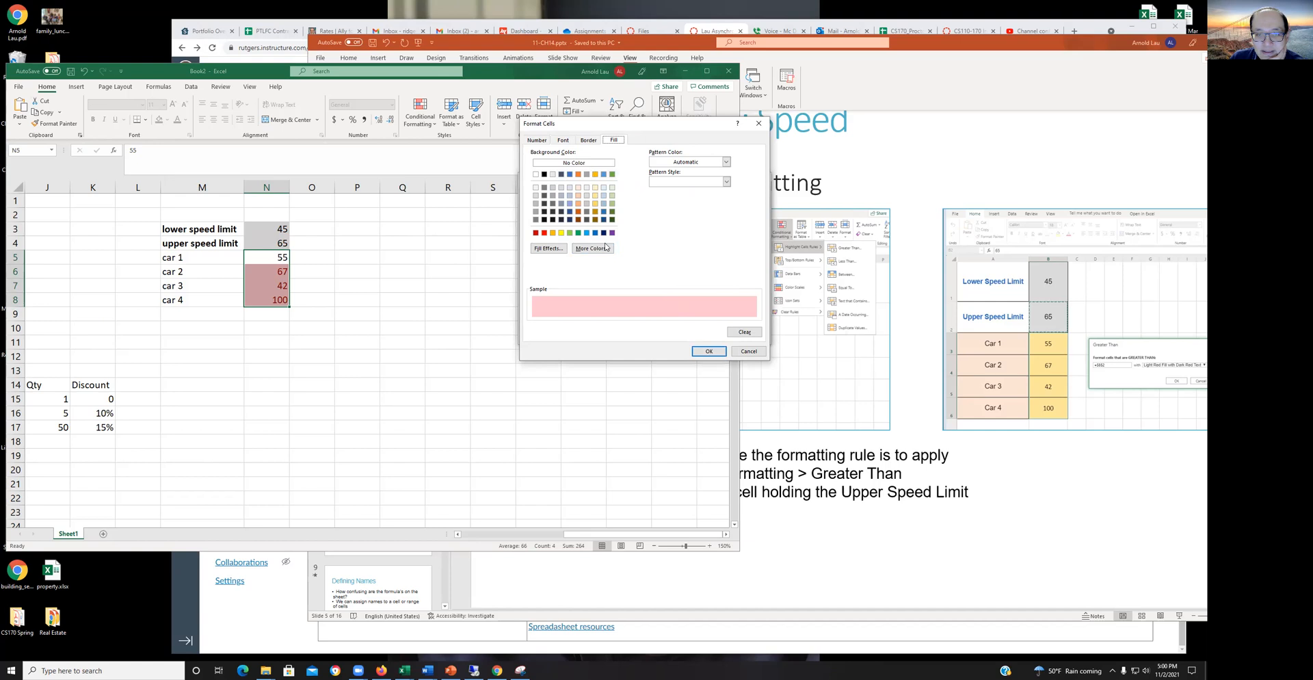
left_click(571, 233)
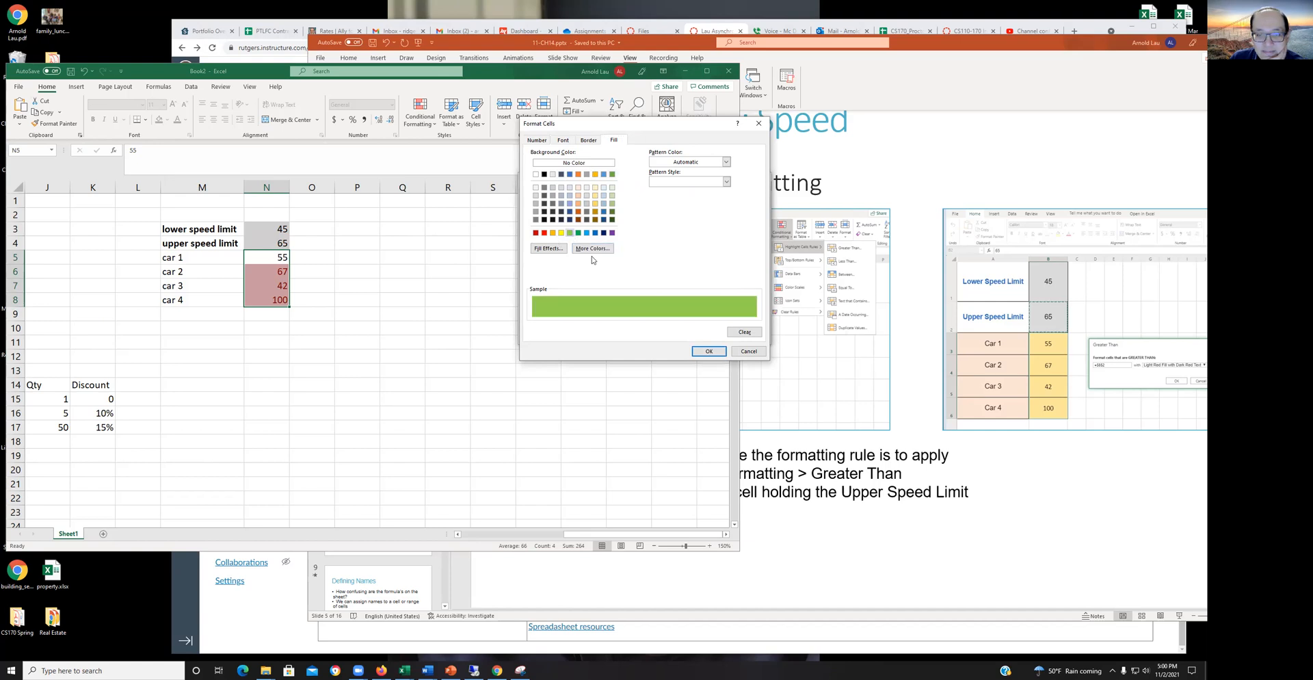
left_click(702, 352)
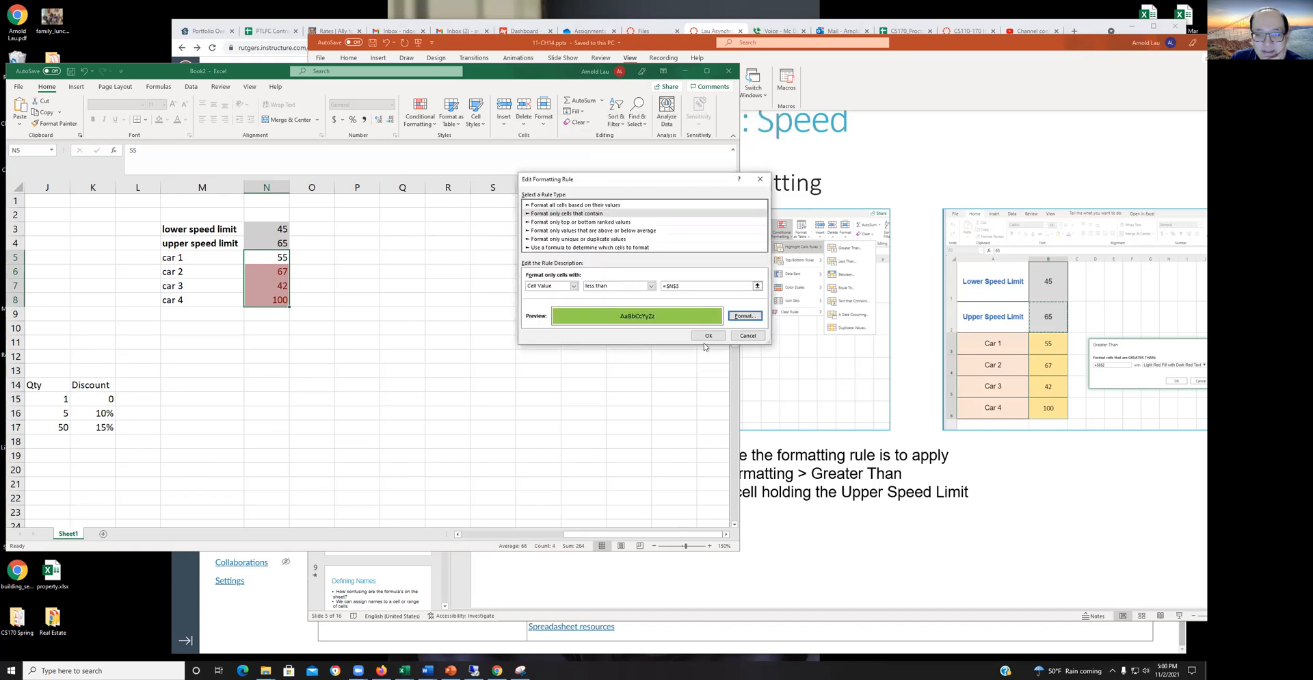
left_click(706, 338)
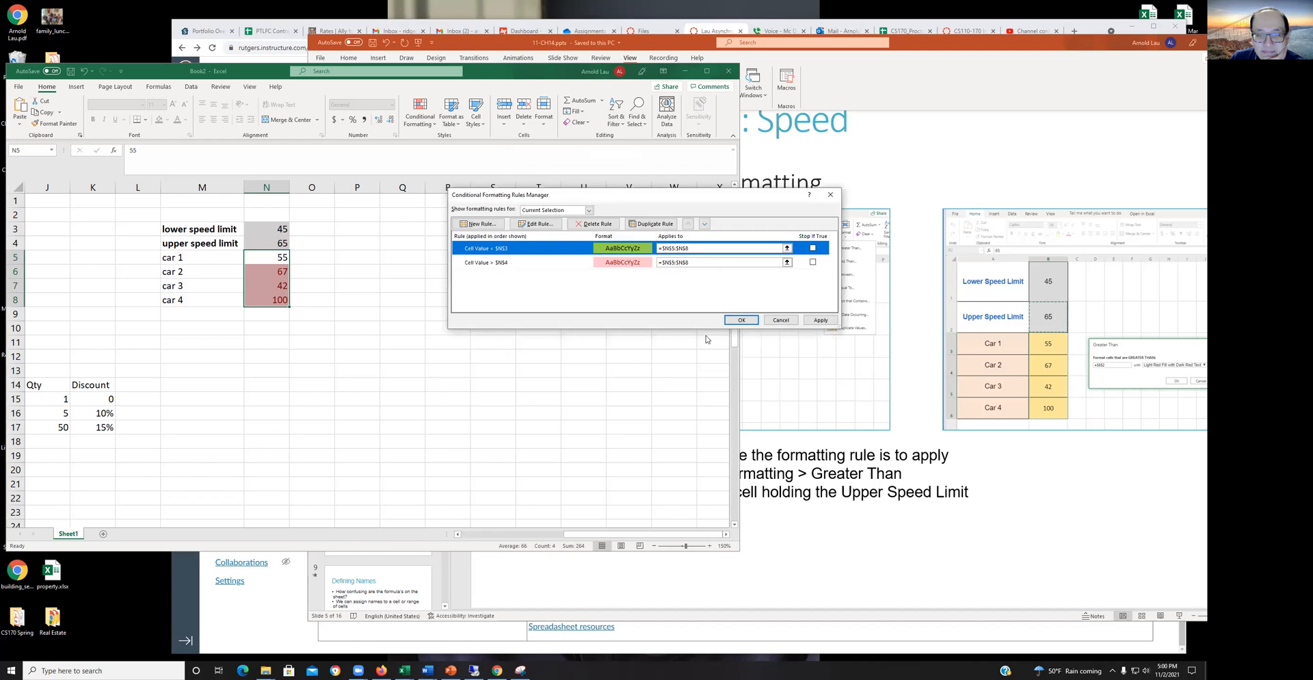
left_click(819, 320)
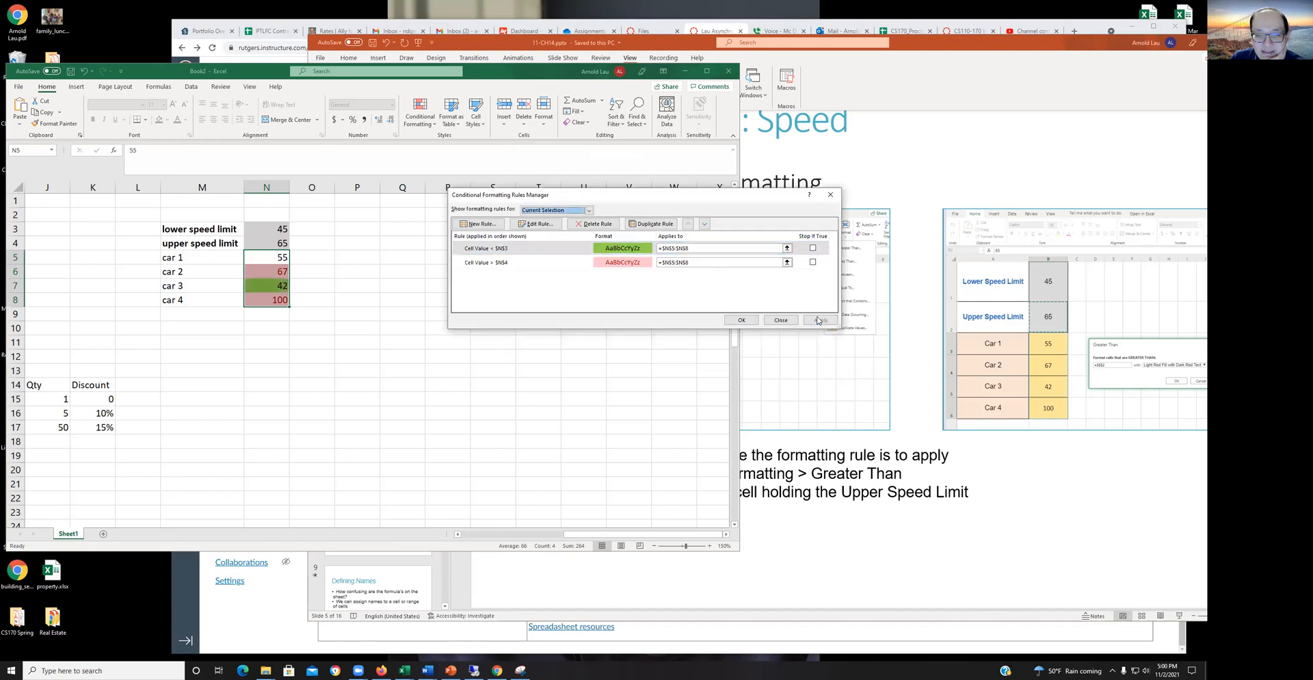
left_click(741, 319)
left_click(436, 357)
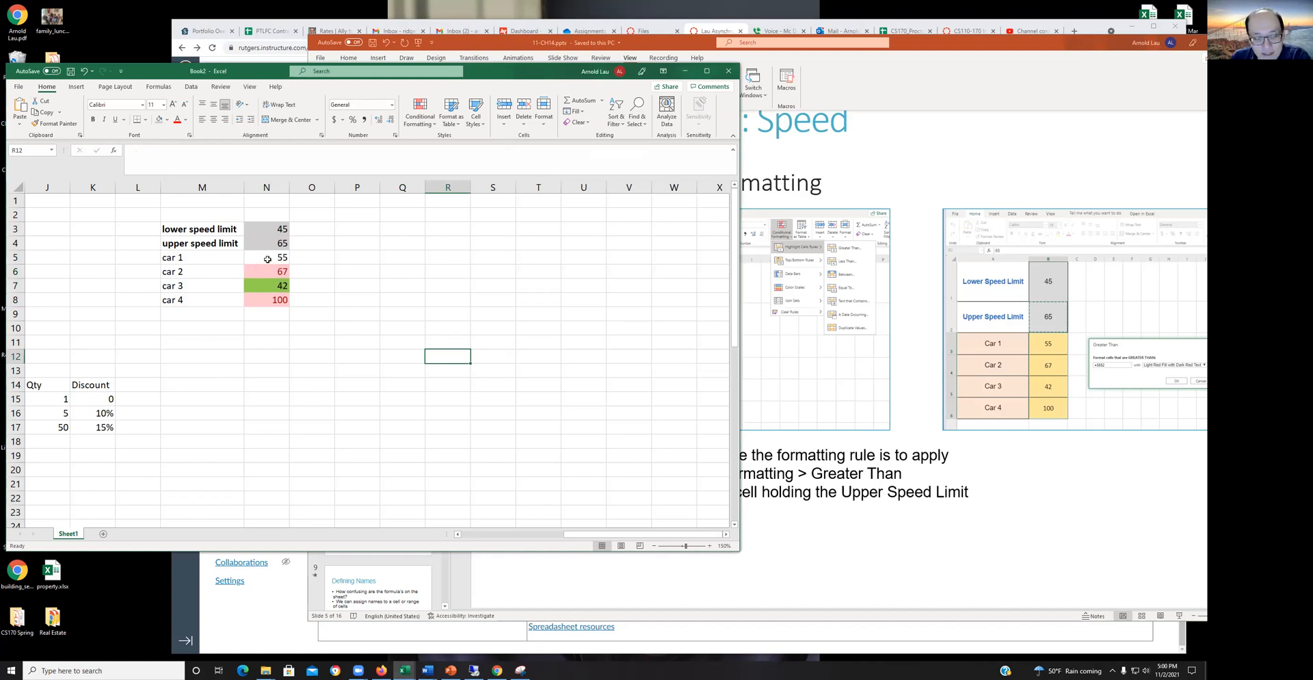
Step: Show the conditional formatting rules for the whole worksheet in the rules manager
left_click(420, 112)
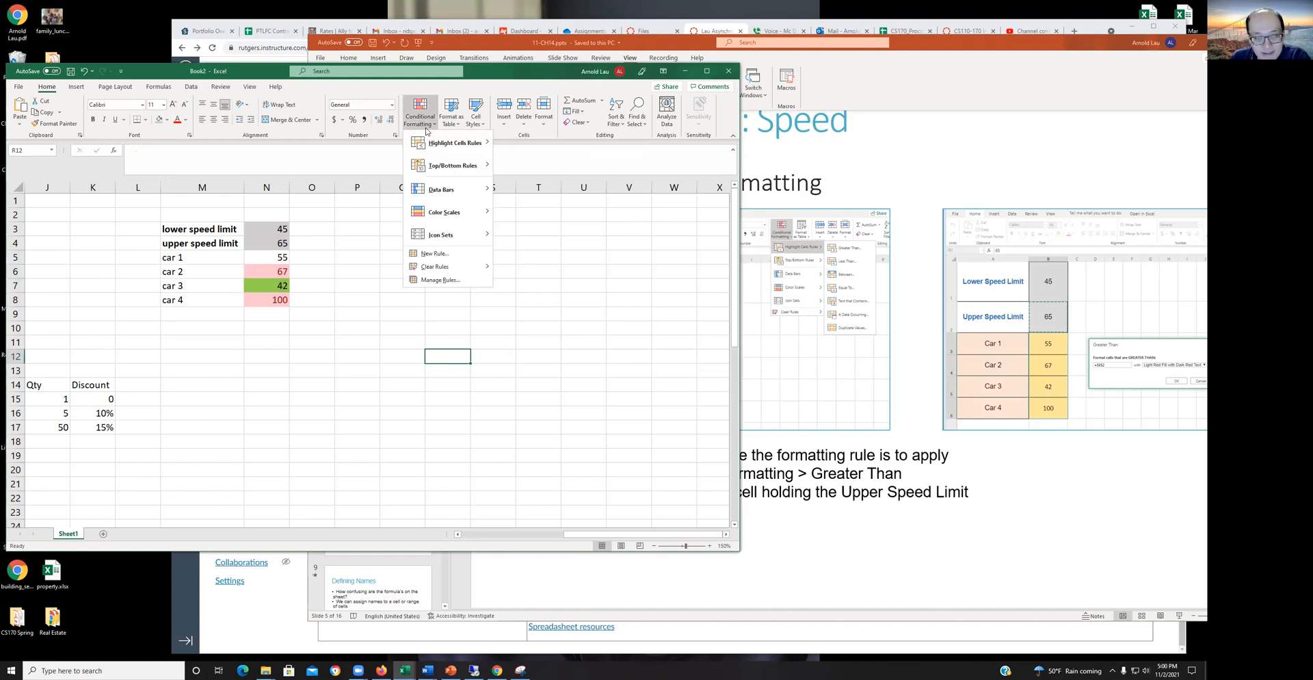
left_click(455, 280)
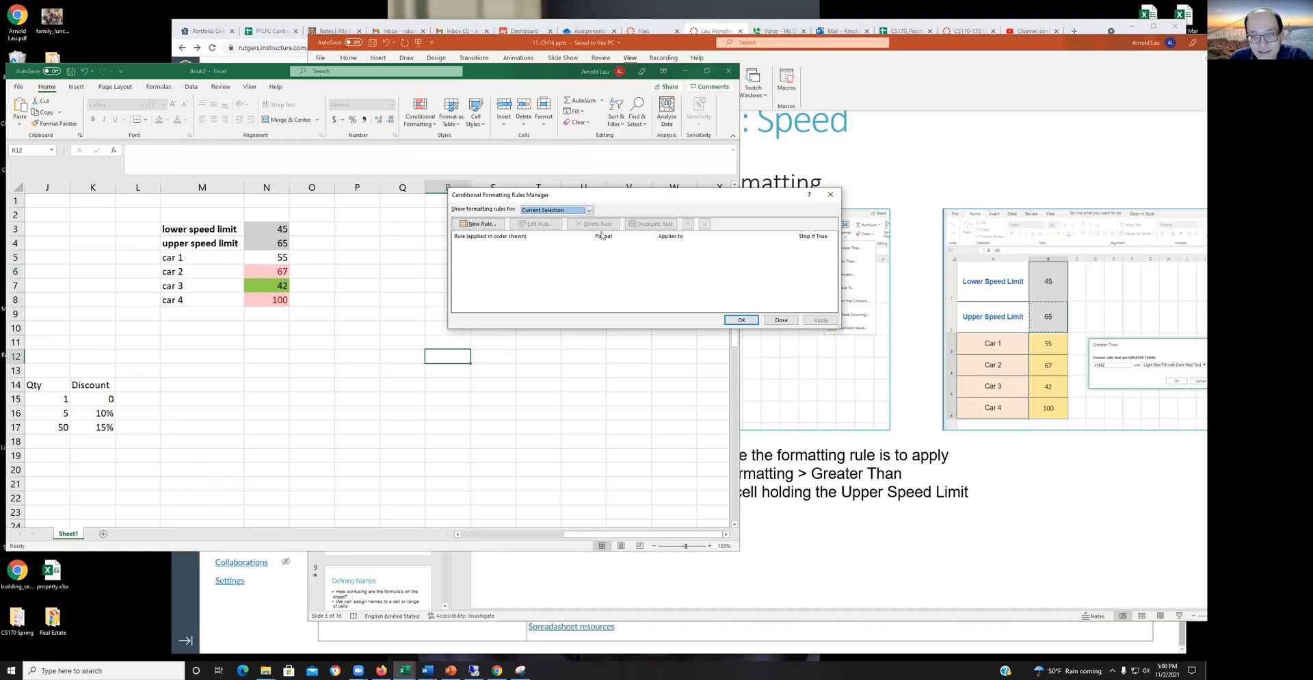
left_click(588, 210)
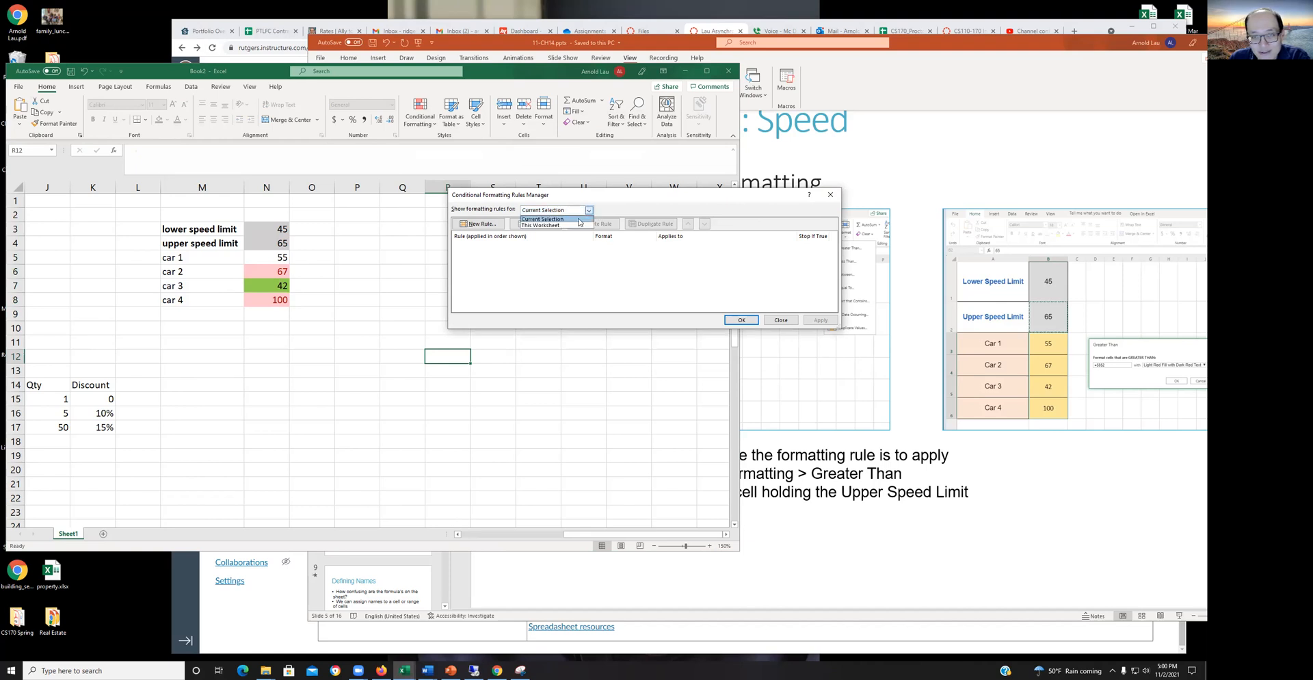
left_click(573, 226)
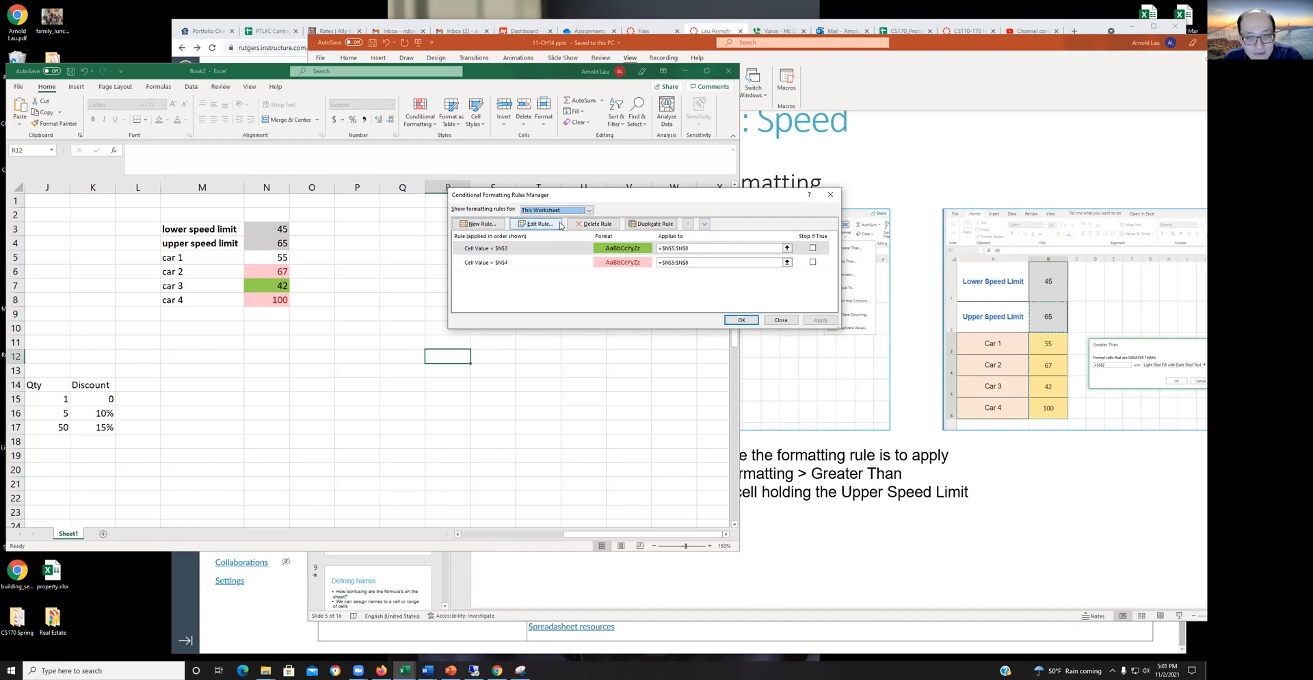
Step: Review the definition of the less-than rule for the lower speed limit, and close the rules manager
left_click(556, 249)
left_click(557, 263)
left_click(548, 248)
left_click(536, 223)
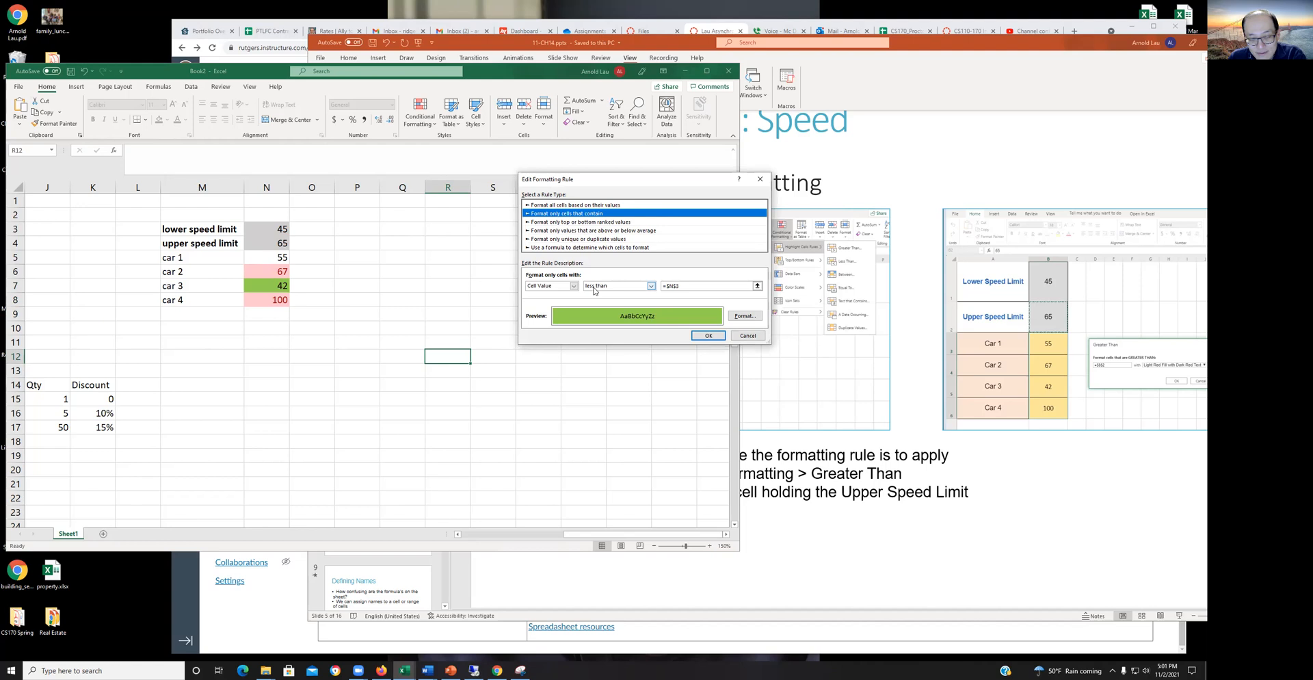
left_click(704, 336)
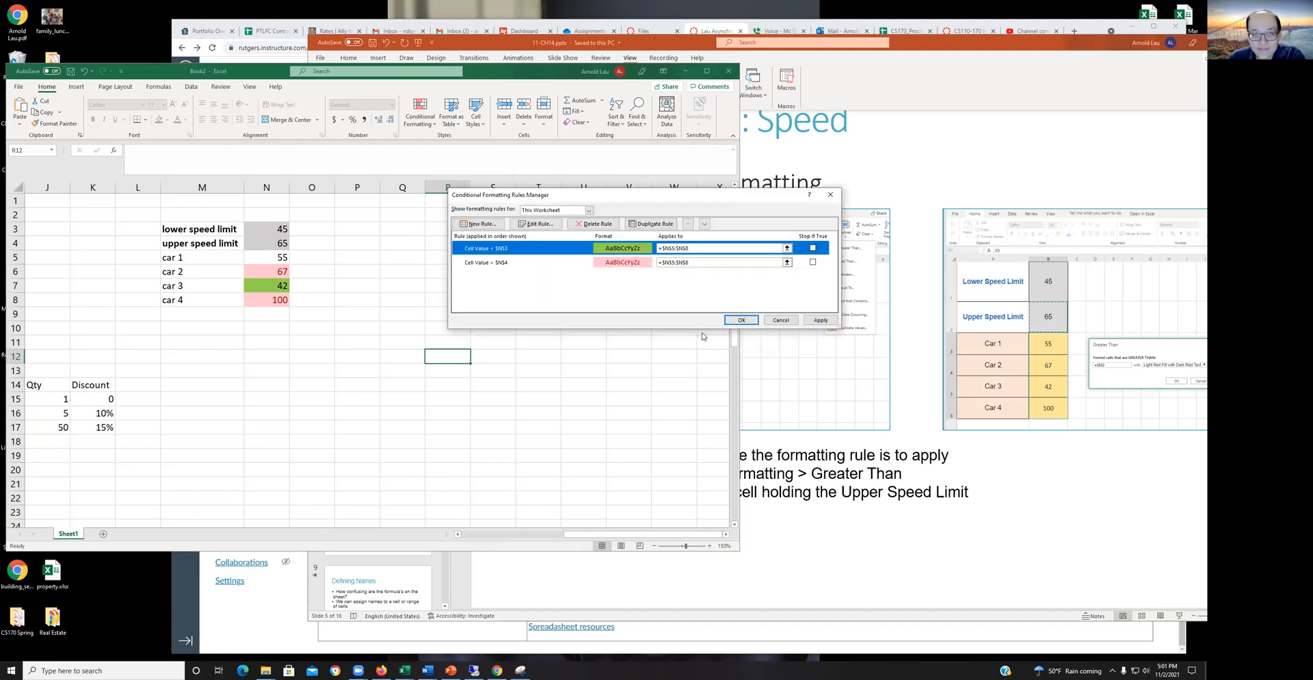
left_click(830, 194)
left_click(424, 104)
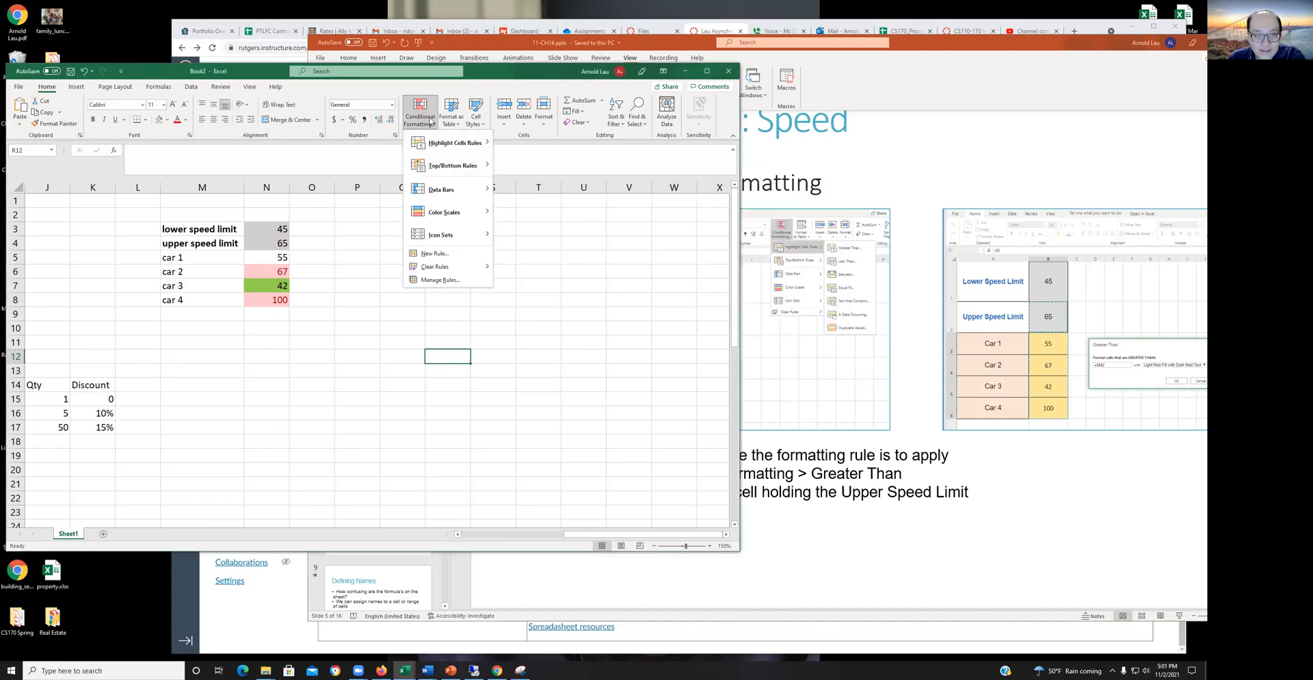
mouse_move(454, 144)
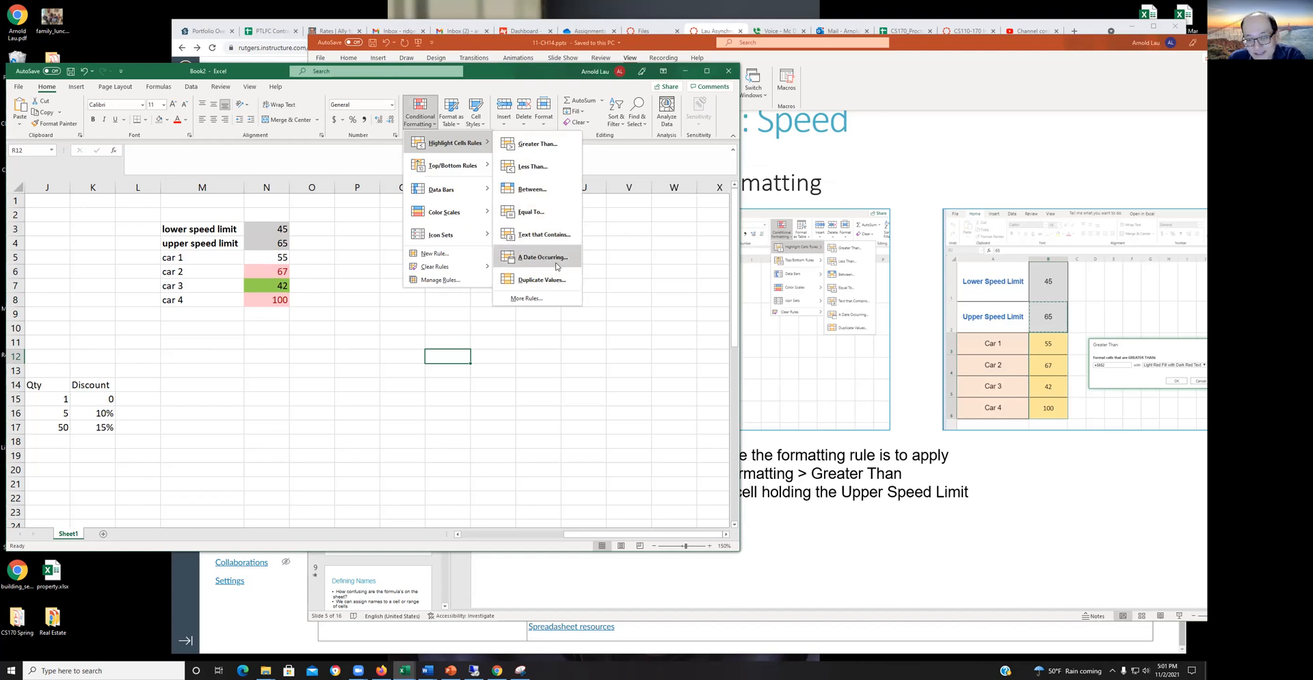
mouse_move(459, 170)
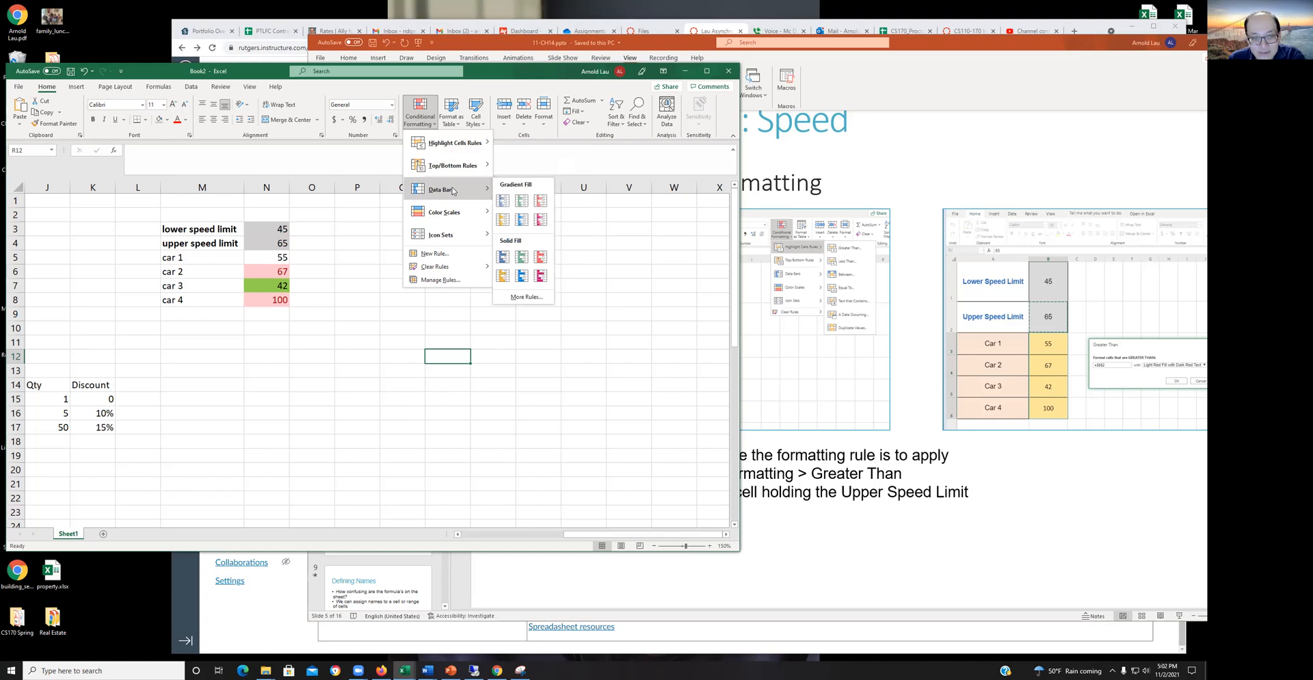
mouse_move(464, 218)
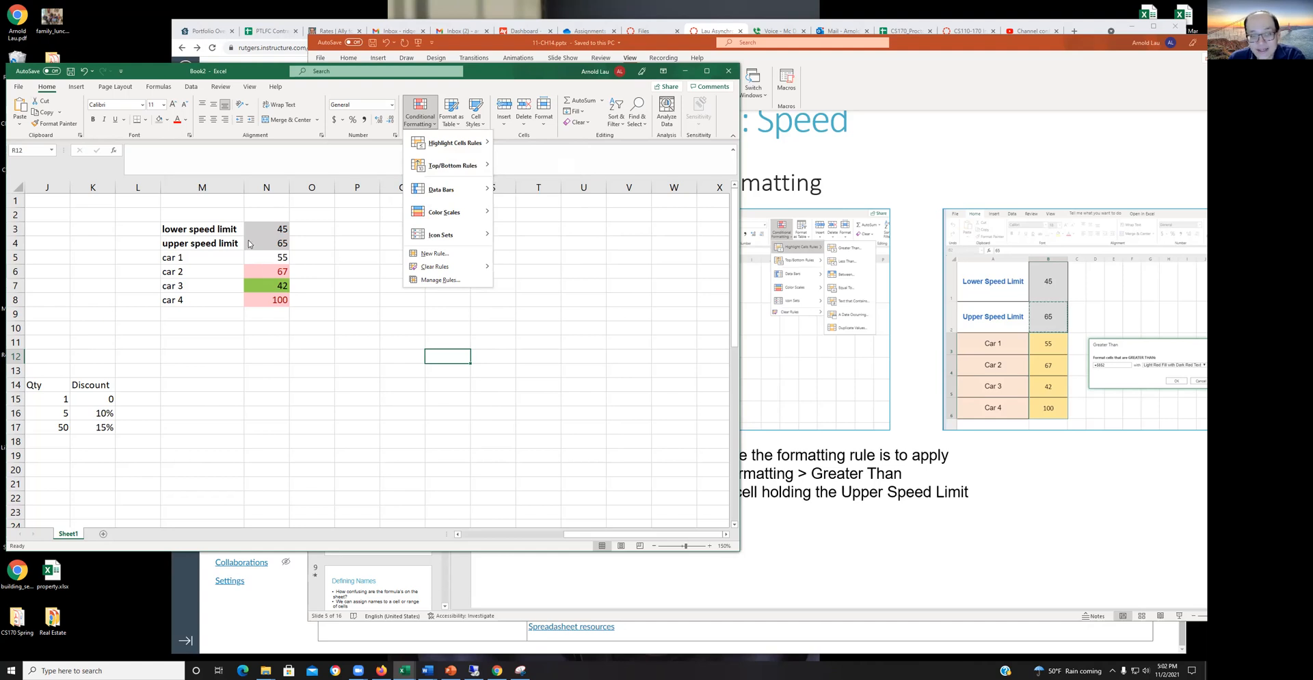
key("Escape")
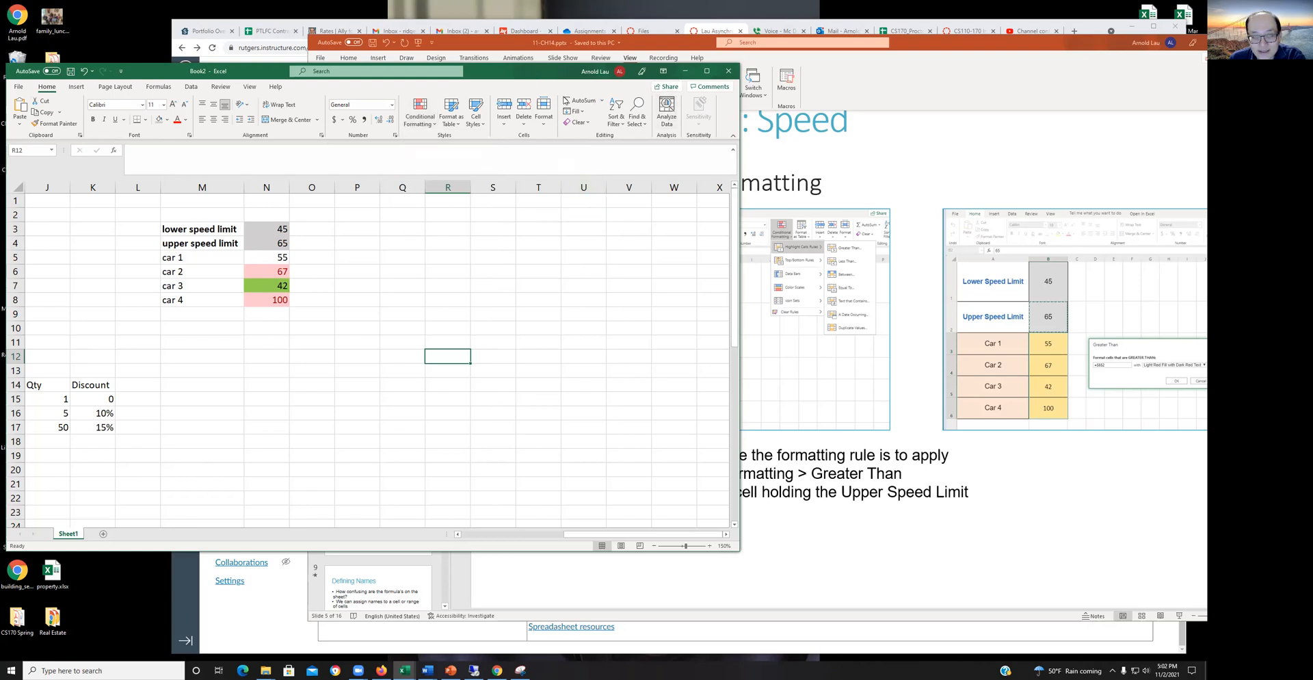
left_click_drag(534, 72, 648, 111)
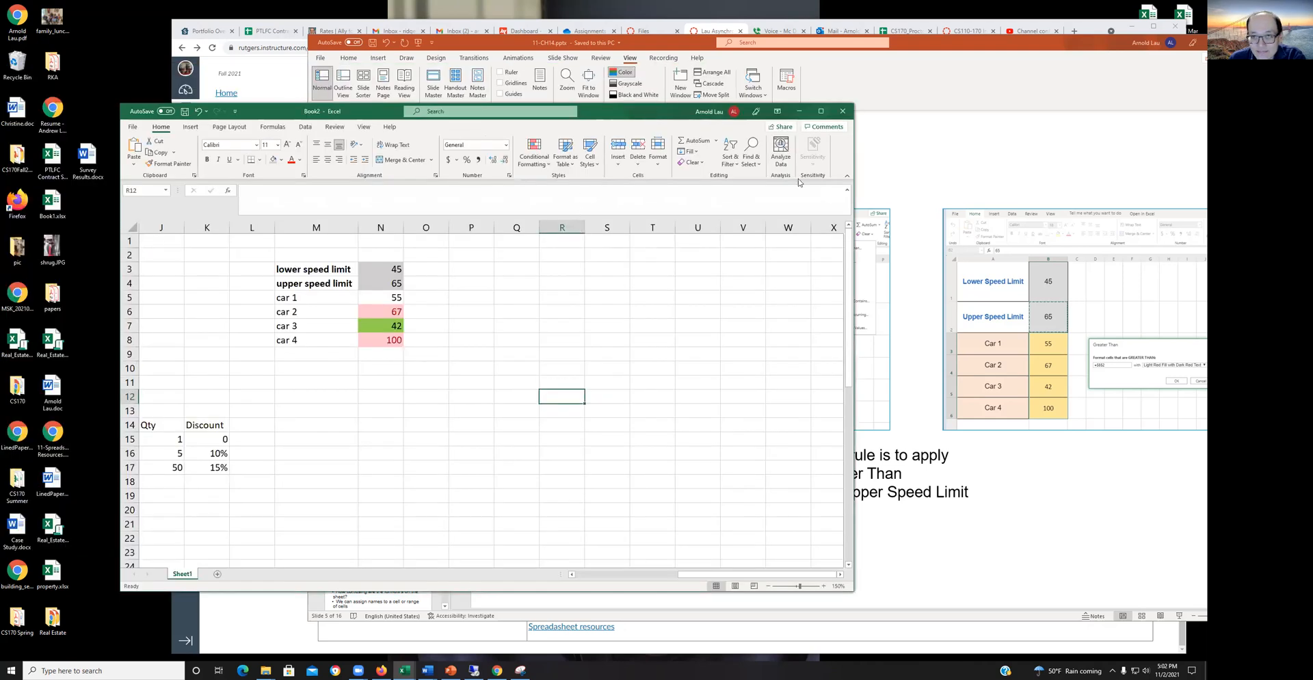